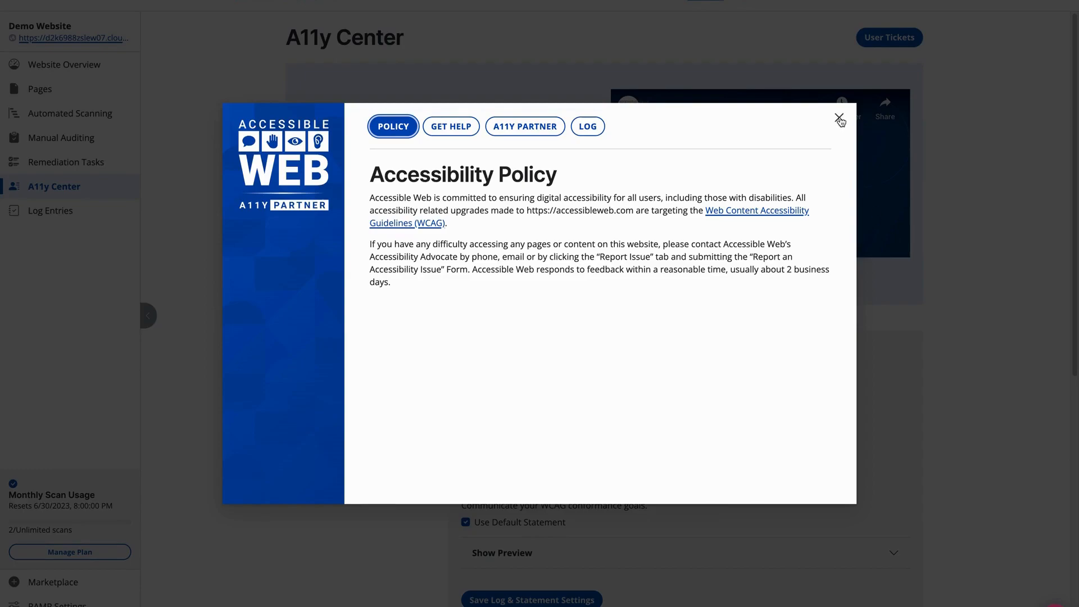
Examine the accessibility policy and accessibility log in the site's accessibility widget, and close the widget.
{"action": "left_click", "coordinate": [840, 120]}
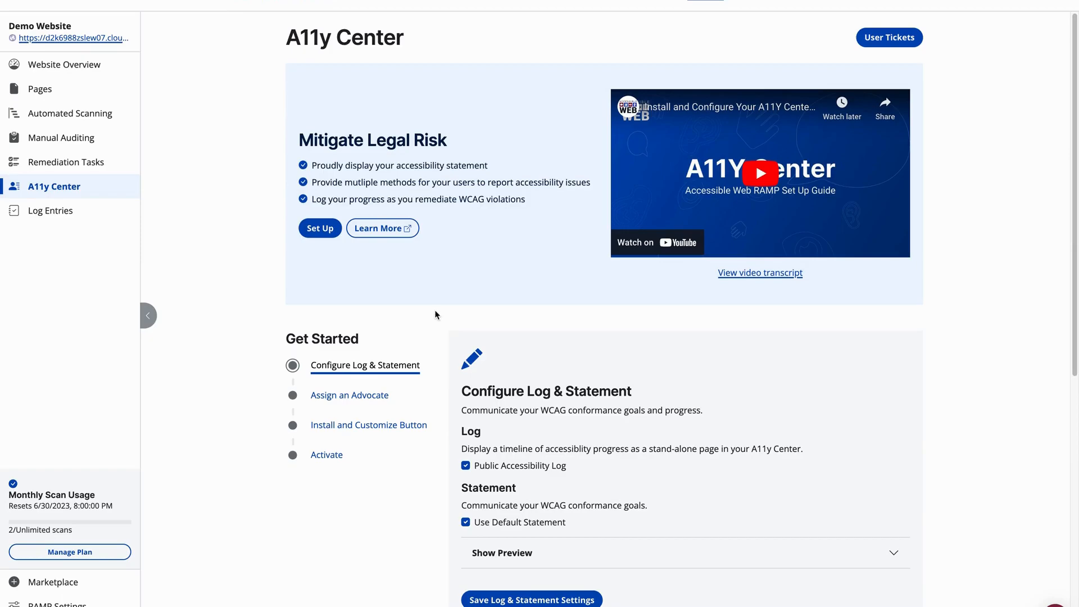
{"action": "left_click", "coordinate": [1055, 606]}
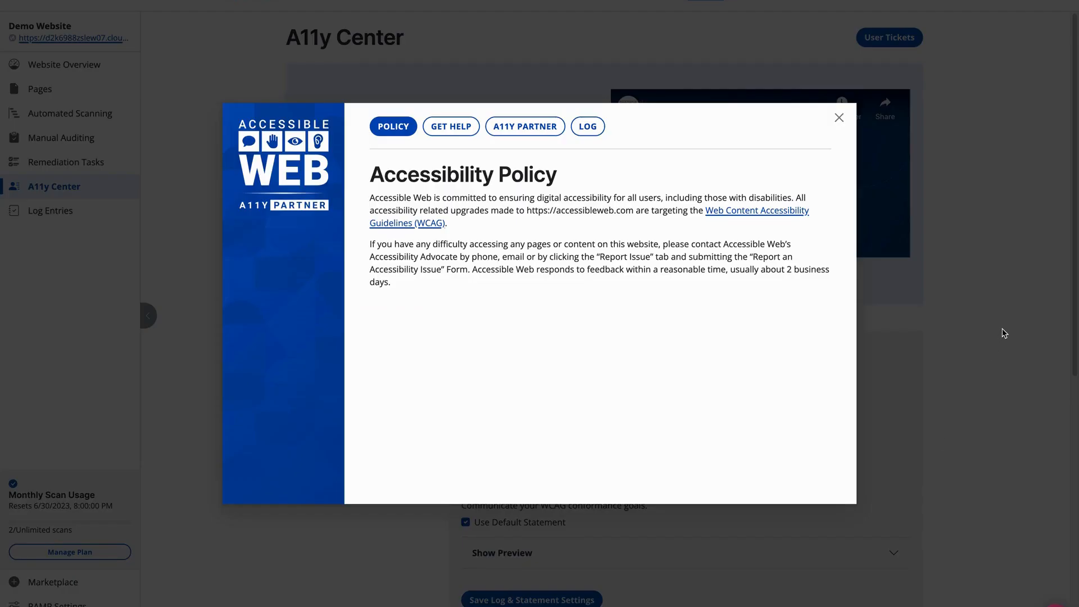
{"action": "left_click", "coordinate": [839, 117]}
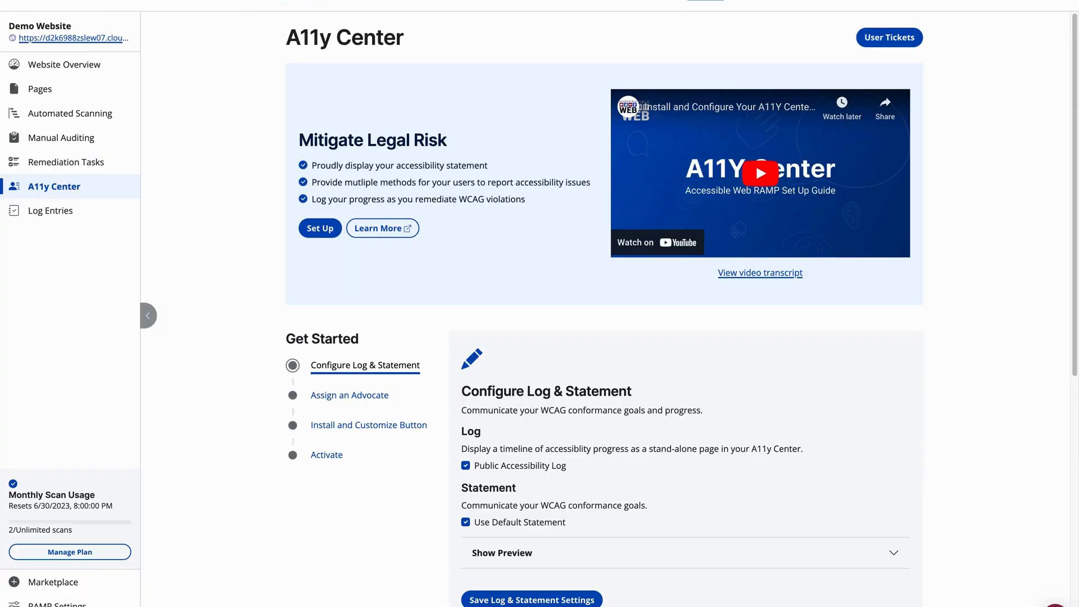
{"action": "left_click", "coordinate": [1055, 606]}
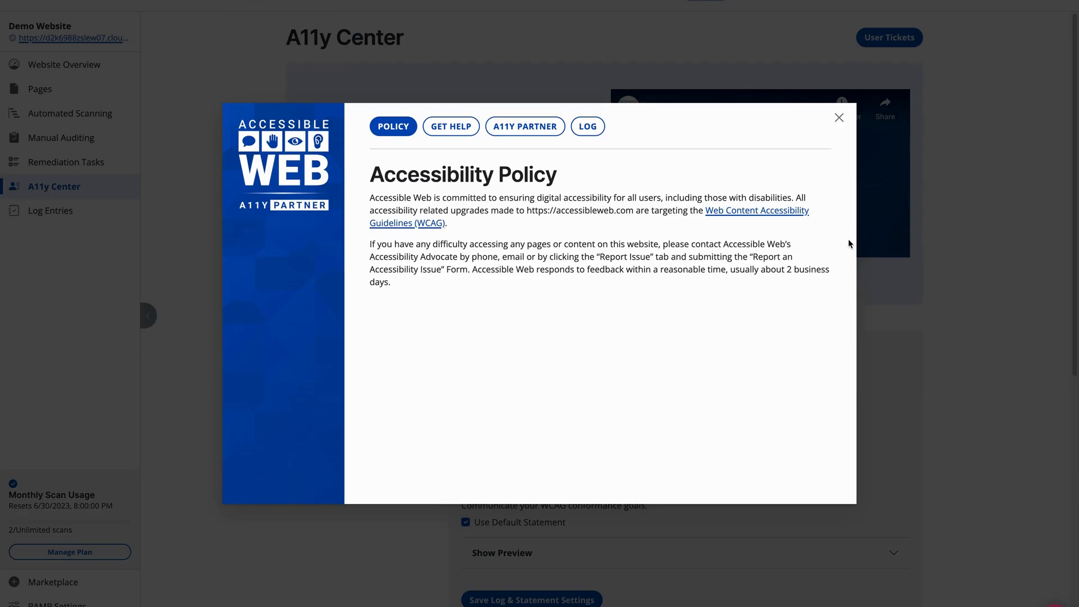
{"action": "left_click", "coordinate": [593, 131]}
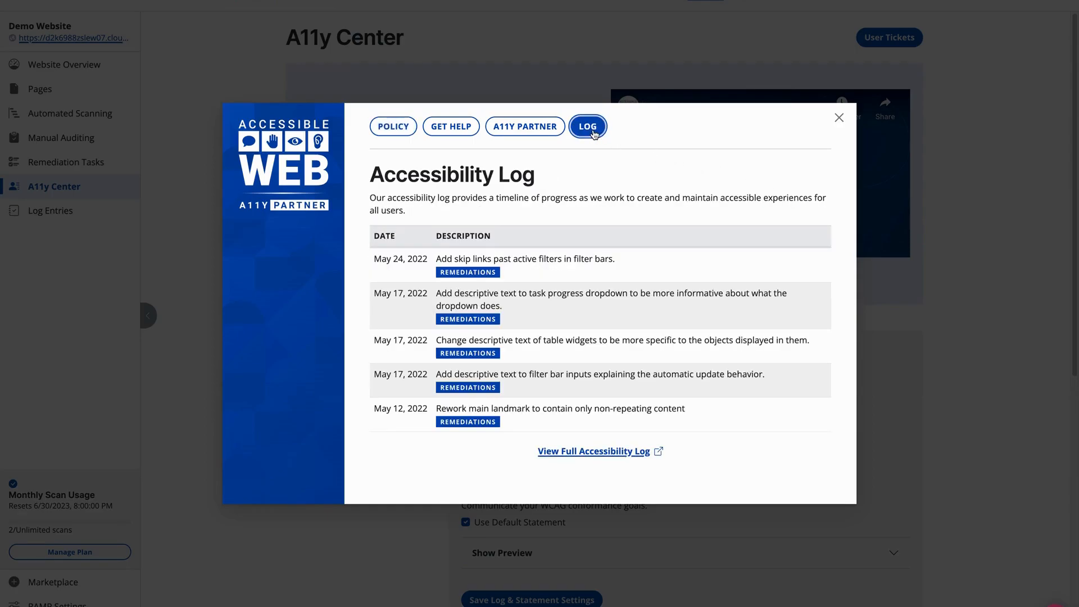
{"action": "left_click", "coordinate": [383, 133]}
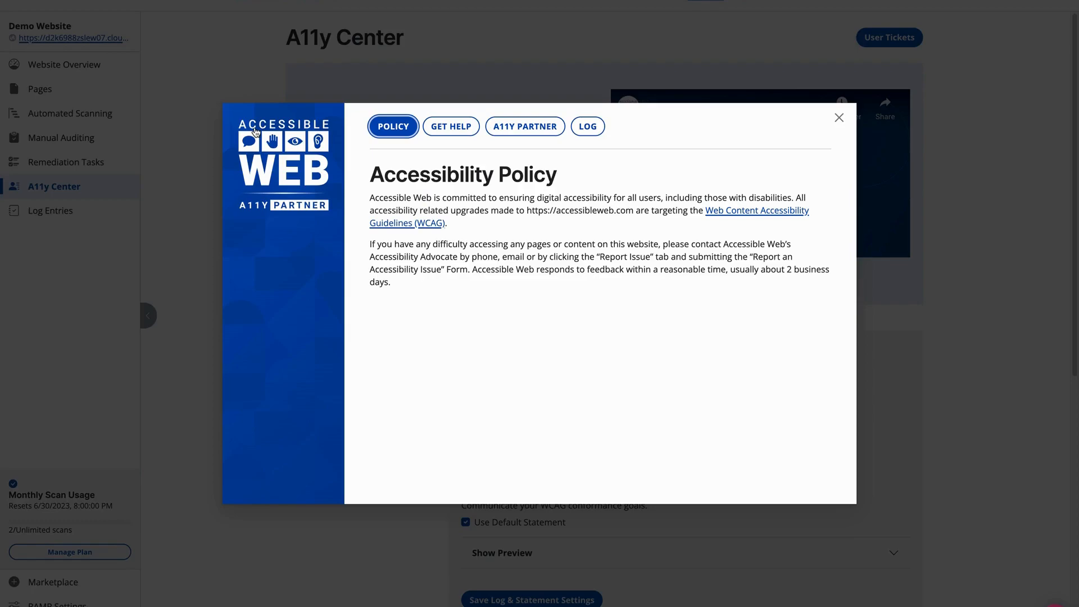
{"action": "left_click", "coordinate": [840, 119]}
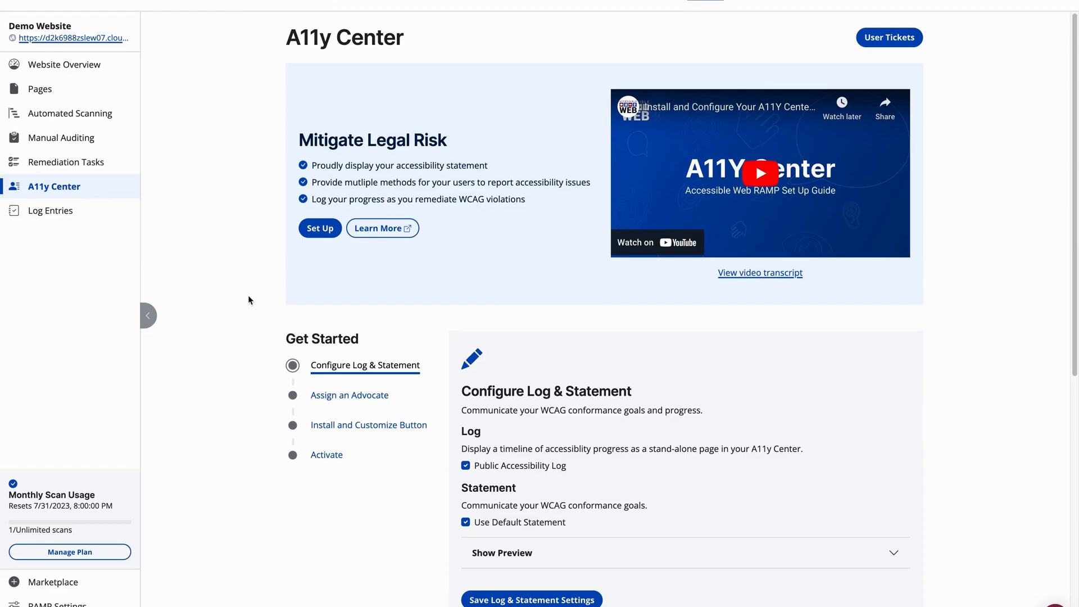
Turn off the public accessibility log and preview the default accessibility statement.
{"action": "scroll", "coordinate": [686, 461], "scroll_direction": "down", "scroll_amount": 1}
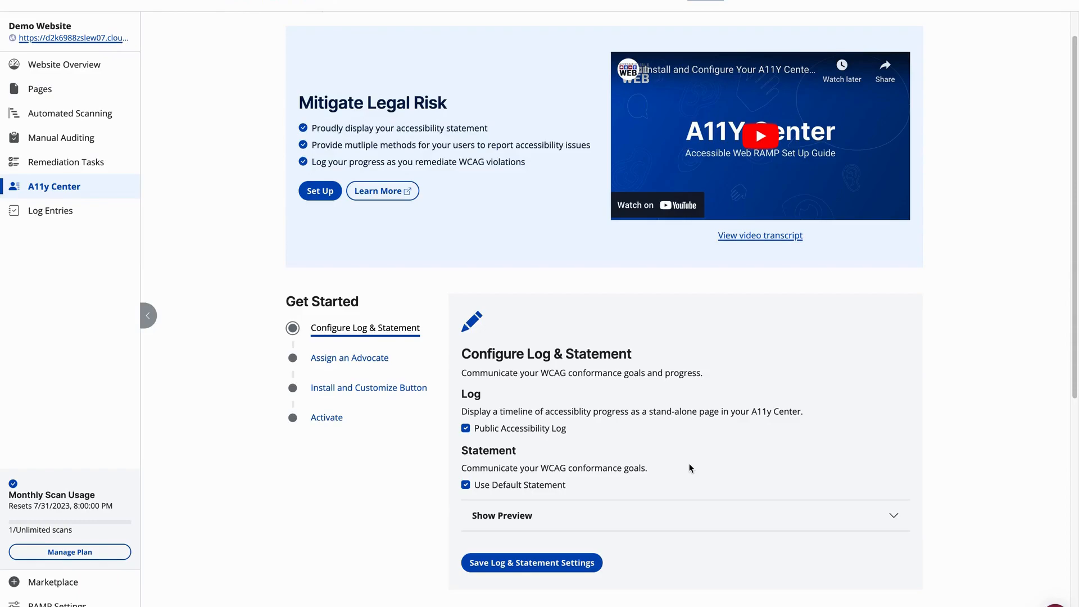
{"action": "left_click", "coordinate": [466, 429]}
{"action": "scroll", "coordinate": [503, 497], "scroll_direction": "down", "scroll_amount": 1}
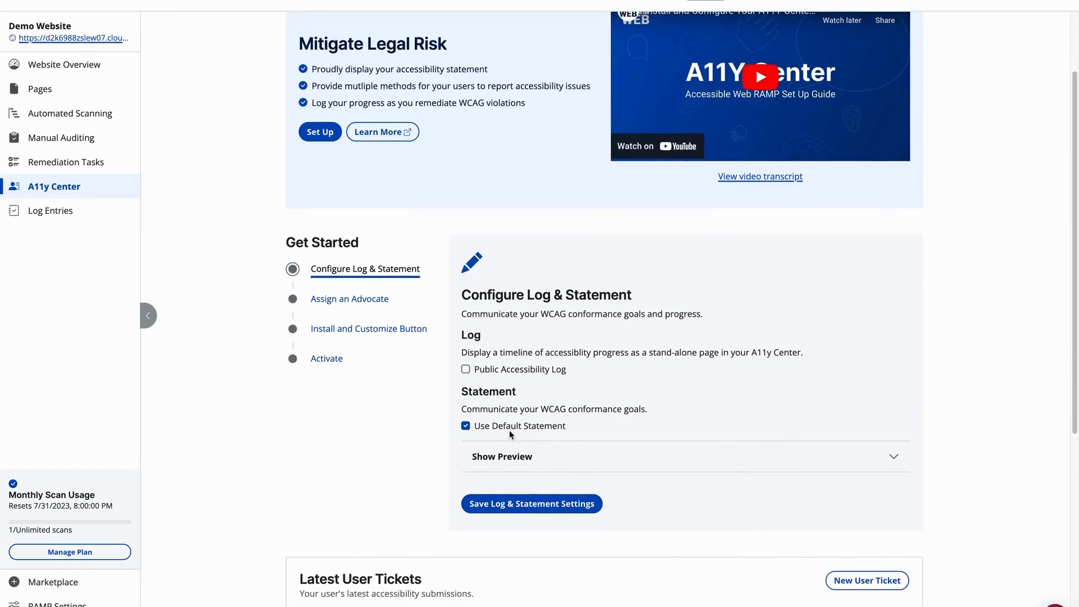
{"action": "left_click", "coordinate": [506, 456]}
{"action": "scroll", "coordinate": [507, 459], "scroll_direction": "down", "scroll_amount": 3}
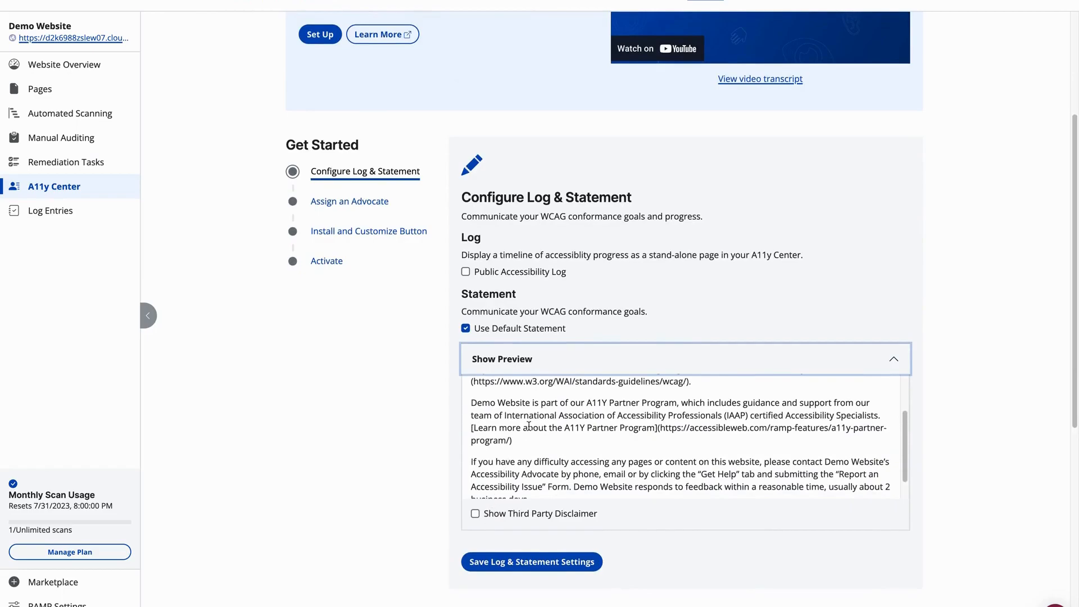
Try the custom policy option for the statement, and restore the default statement with its preview expanded.
{"action": "left_click", "coordinate": [465, 329]}
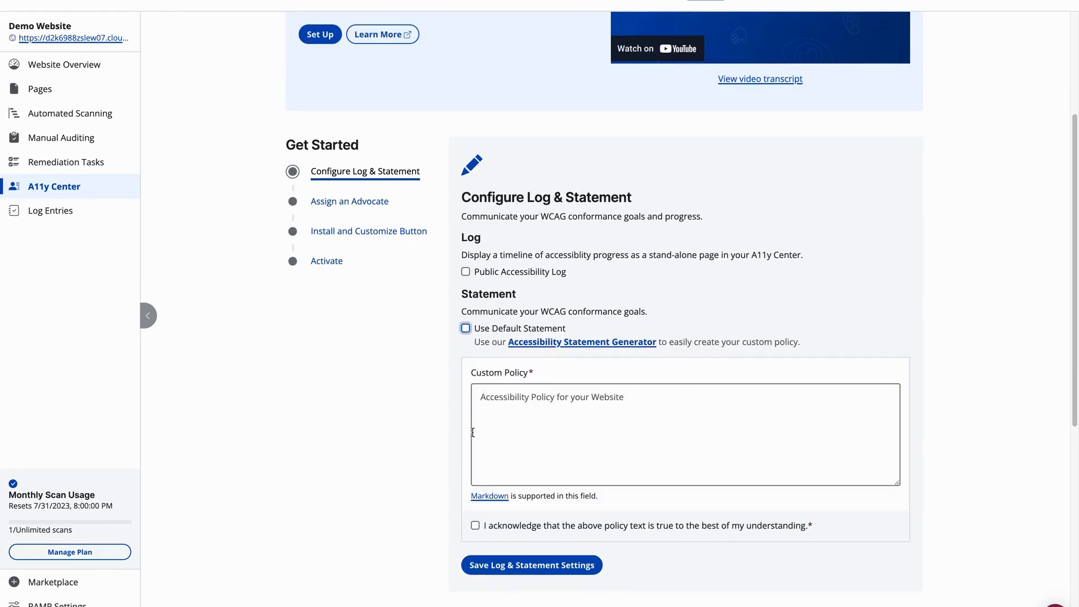
{"action": "left_click", "coordinate": [466, 329]}
{"action": "left_click", "coordinate": [498, 359]}
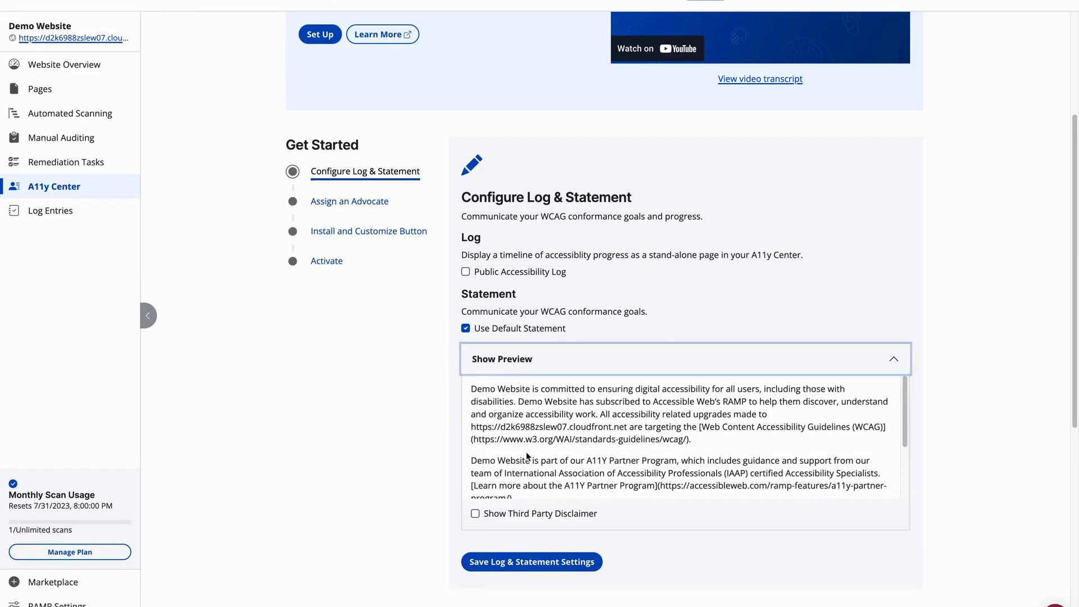
Add the third party disclaimer to the default statement and save the log and statement settings.
{"action": "scroll", "coordinate": [529, 457], "scroll_direction": "down", "scroll_amount": 2}
{"action": "left_click", "coordinate": [475, 514]}
{"action": "scroll", "coordinate": [539, 462], "scroll_direction": "down", "scroll_amount": 1}
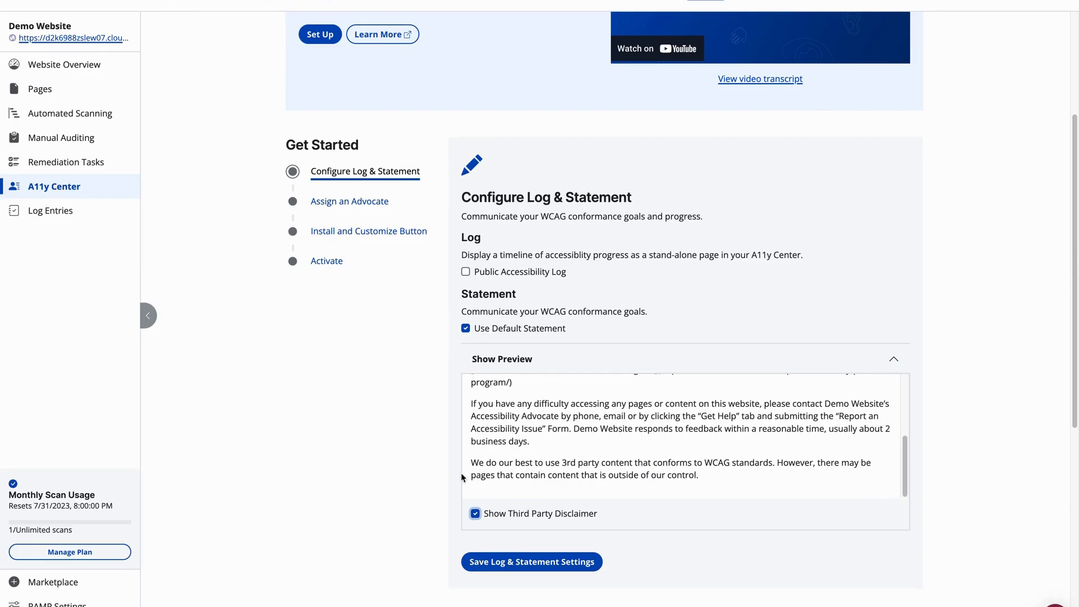
{"action": "left_click", "coordinate": [503, 569]}
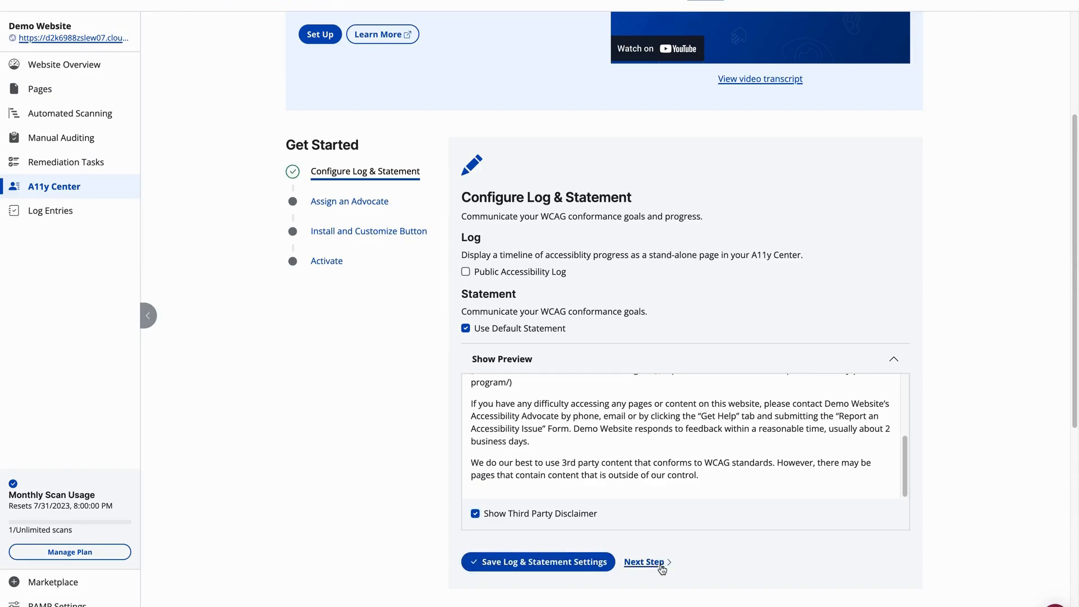
Assign an advocate by filling in the contact's name, e-mail, phone and address with the autofill suggestion, and save the advocate information.
{"action": "left_click", "coordinate": [662, 568]}
{"action": "scroll", "coordinate": [383, 309], "scroll_direction": "down", "scroll_amount": 1}
{"action": "scroll", "coordinate": [385, 314], "scroll_direction": "down", "scroll_amount": 1}
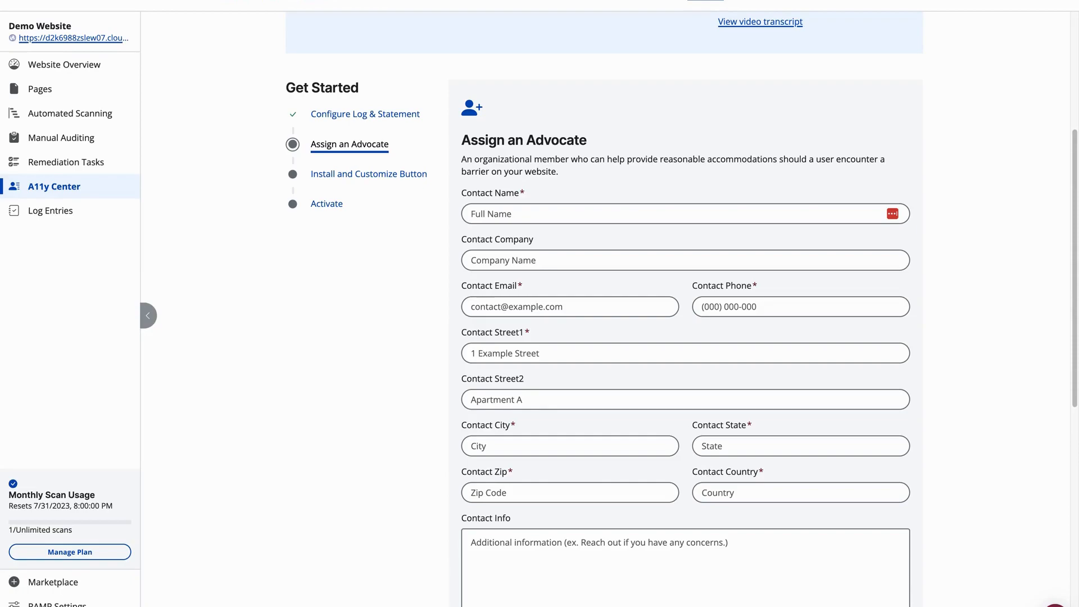
{"action": "left_click", "coordinate": [596, 209]}
{"action": "left_click", "coordinate": [573, 243]}
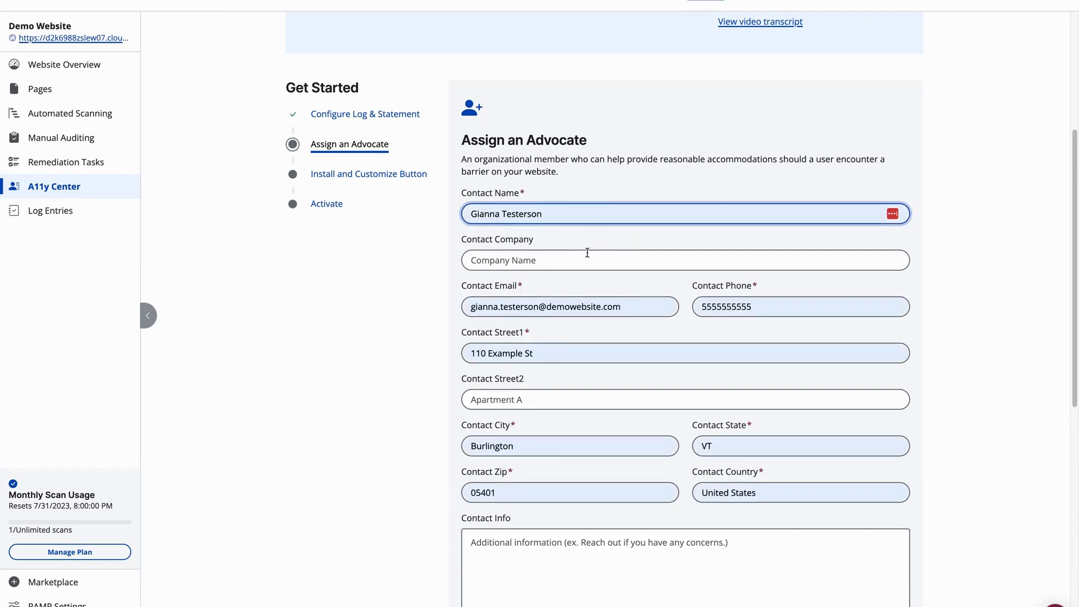
{"action": "scroll", "coordinate": [585, 252], "scroll_direction": "down", "scroll_amount": 1}
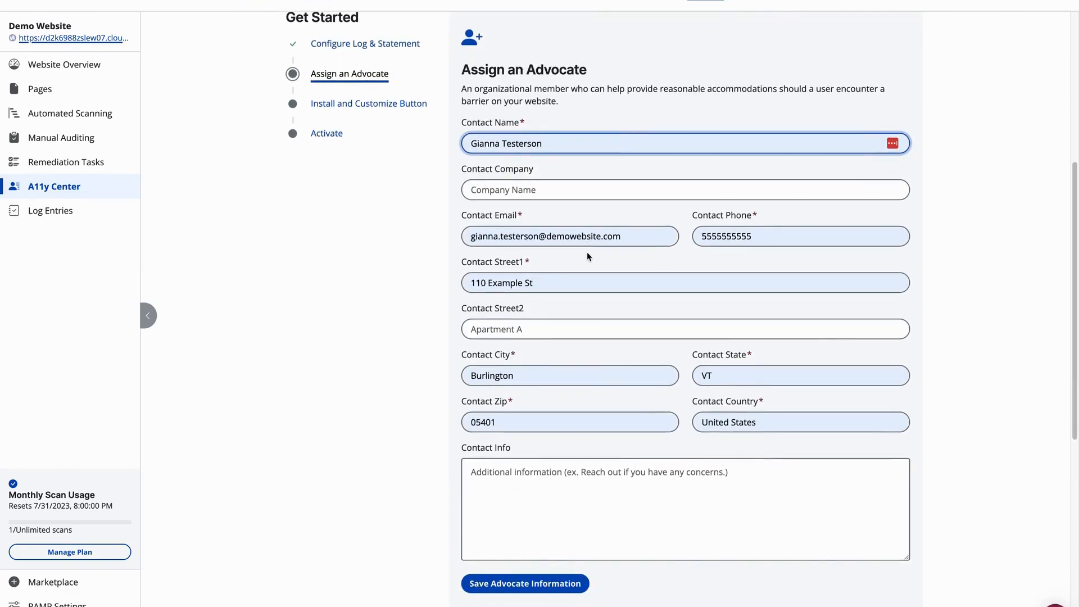
{"action": "left_click", "coordinate": [526, 585]}
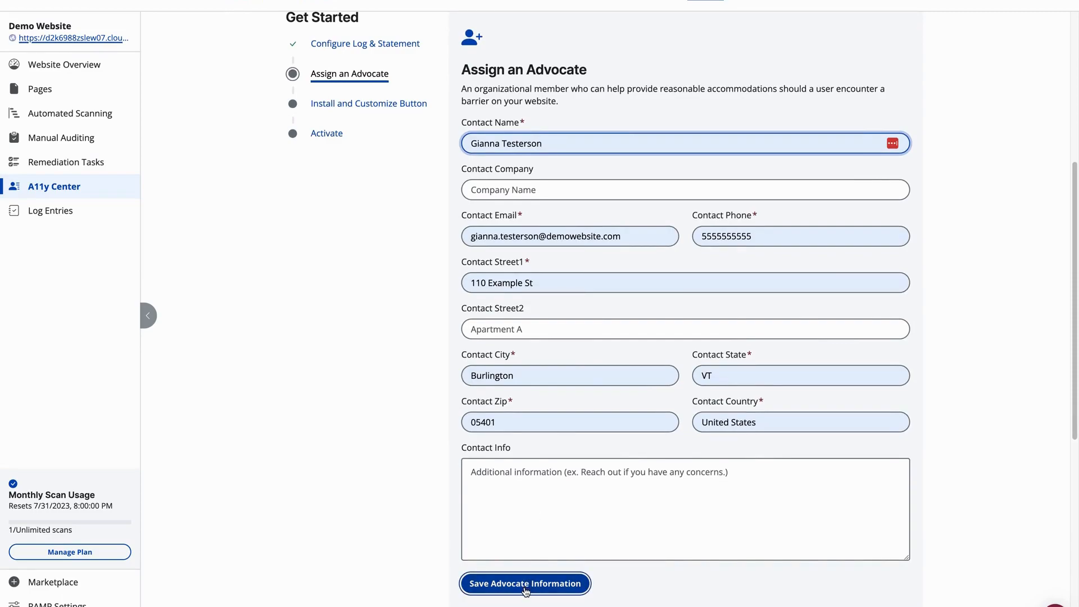
{"action": "left_click", "coordinate": [525, 587]}
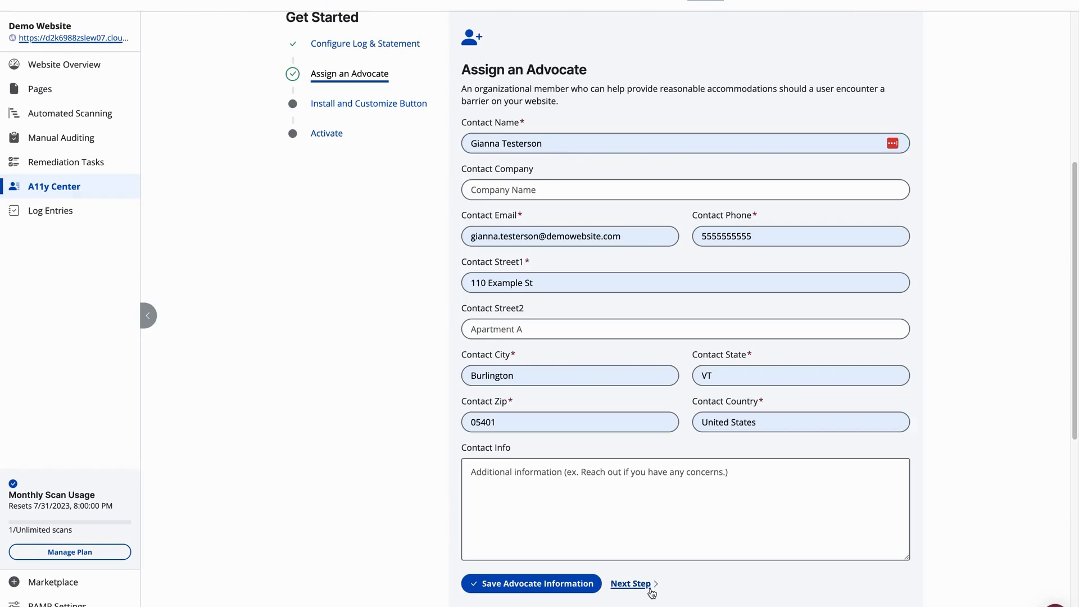
Go on to the button installation and copy the A11y Center button snippet and the WordPress plugin's API key.
{"action": "left_click", "coordinate": [650, 588]}
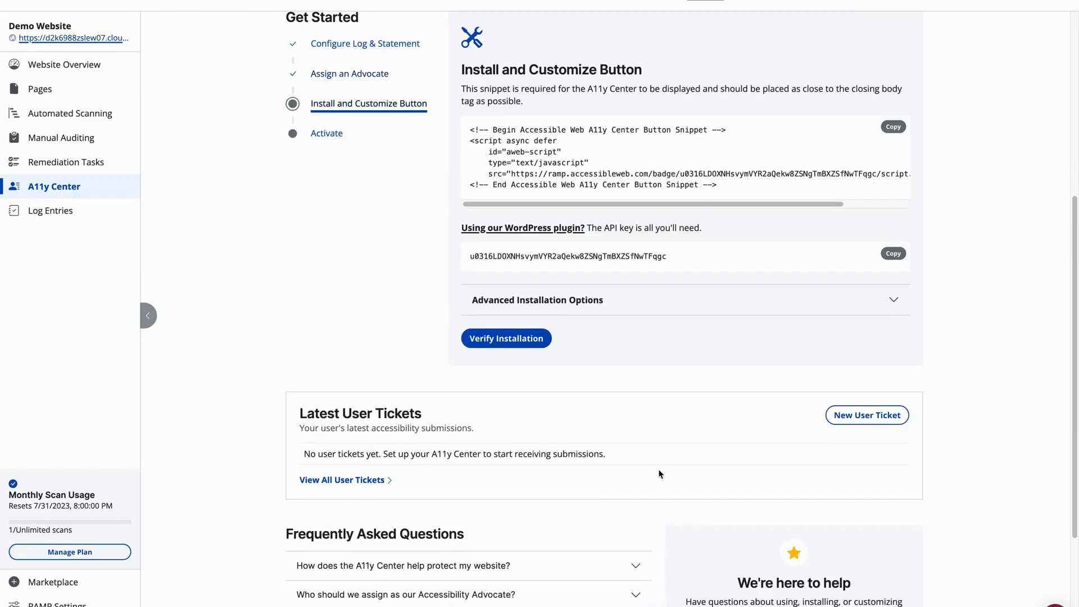
{"action": "scroll", "coordinate": [658, 469], "scroll_direction": "up", "scroll_amount": 3}
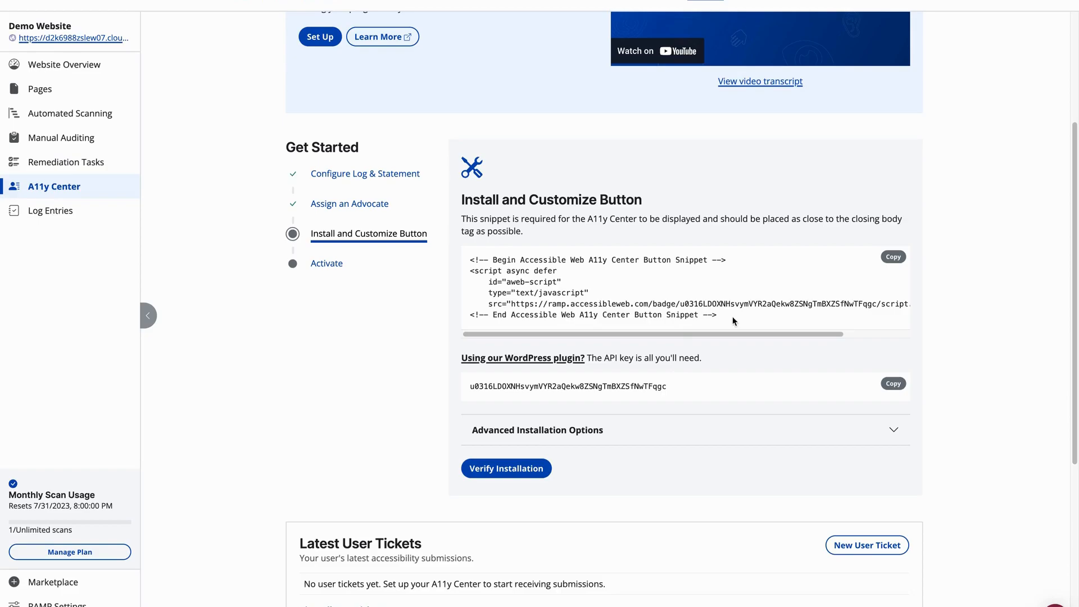
{"action": "left_click_drag", "start_coordinate": [733, 316], "coordinate": [501, 243]}
{"action": "left_click", "coordinate": [905, 259]}
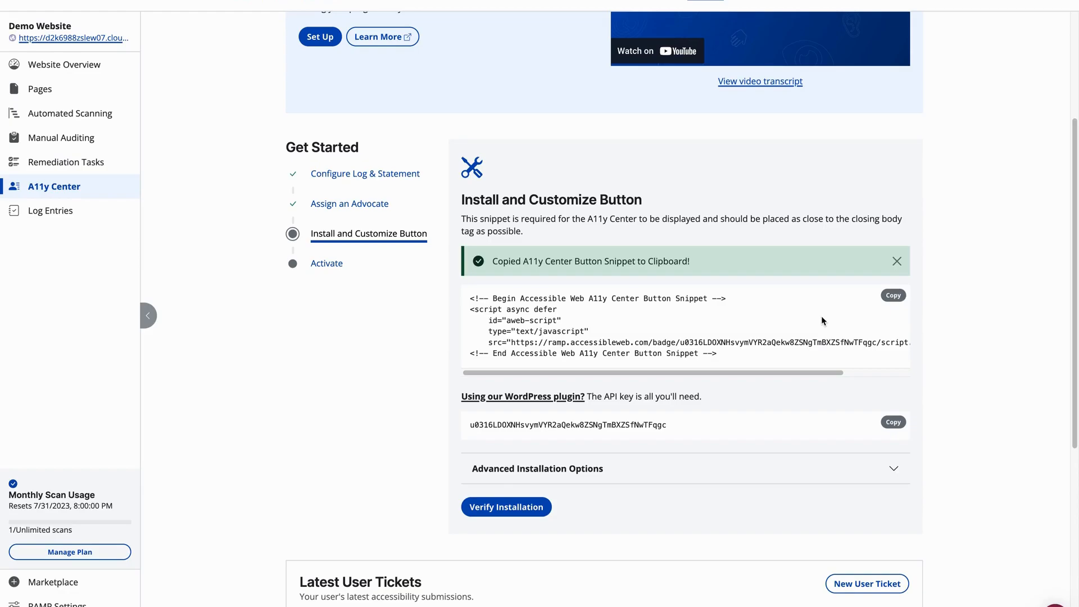
{"action": "scroll", "coordinate": [775, 175], "scroll_direction": "down", "scroll_amount": 1}
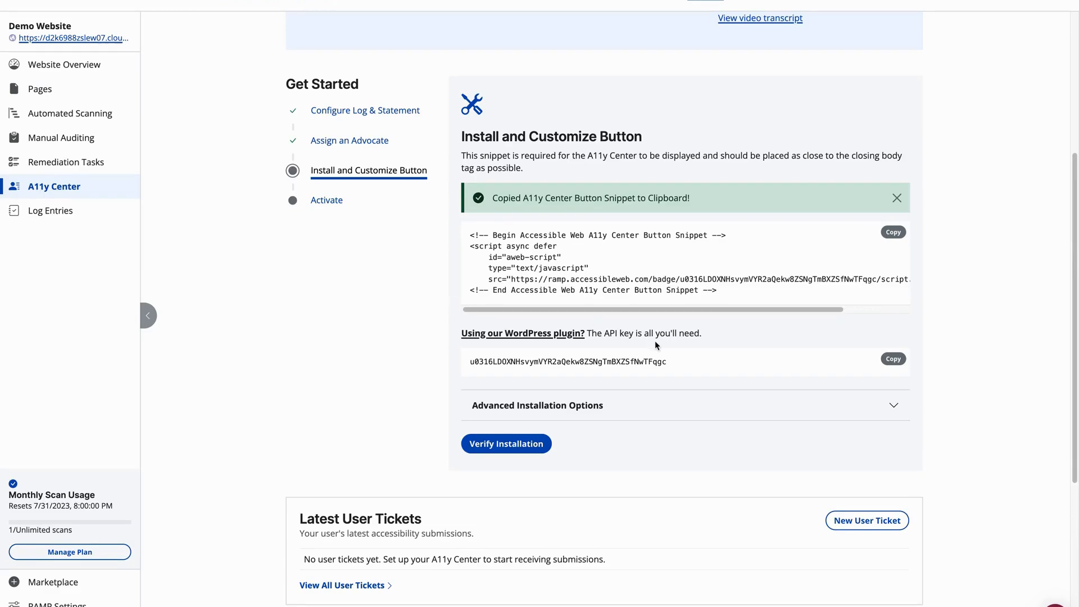
{"action": "left_click", "coordinate": [893, 358]}
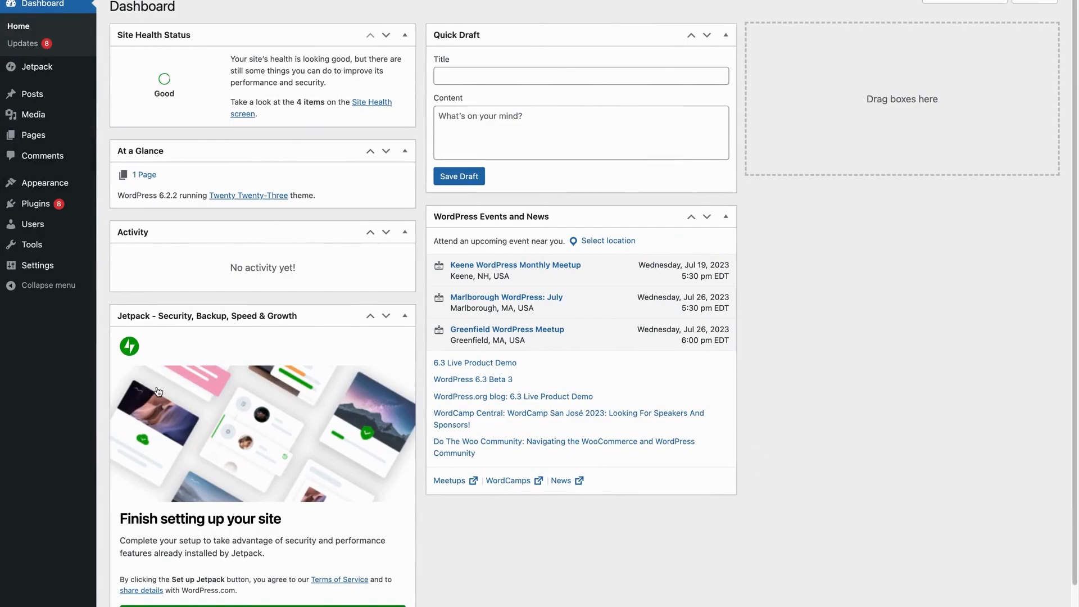
In the WordPress admin, search the new plugins for "accessible web", and install and activate the Accessible Web A11Y Center plugin.
{"action": "left_click", "coordinate": [56, 203]}
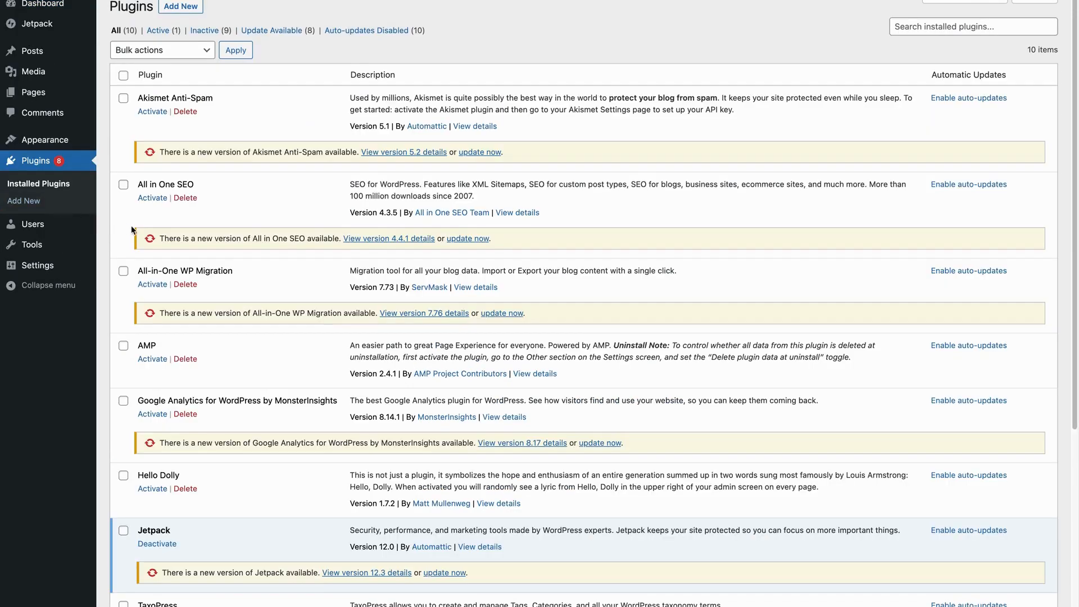
{"action": "left_click", "coordinate": [180, 7]}
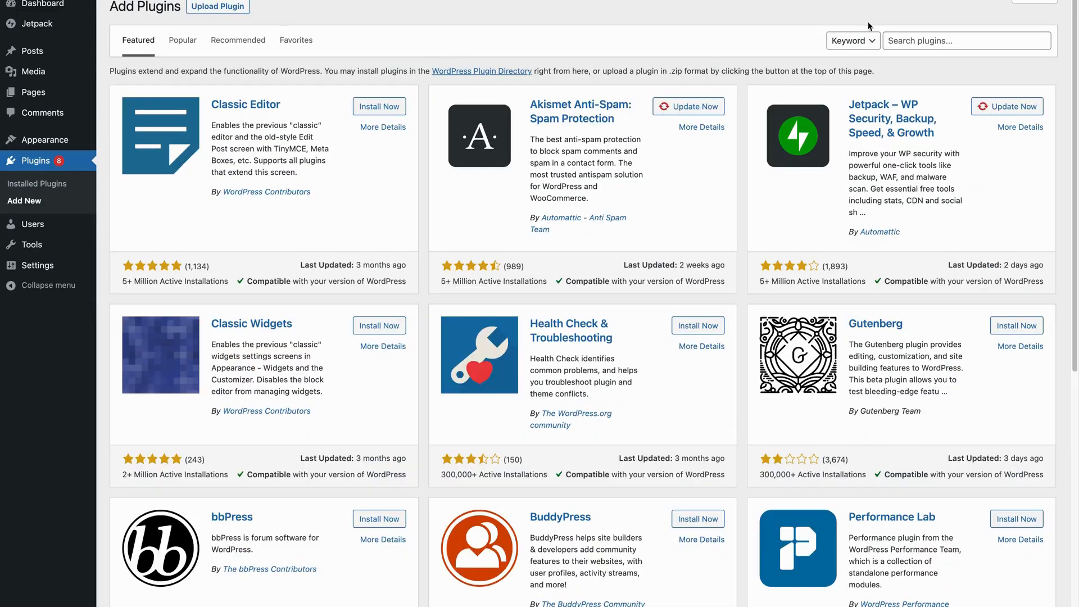
{"action": "left_click", "coordinate": [943, 39]}
{"action": "type", "text": "accessib"}
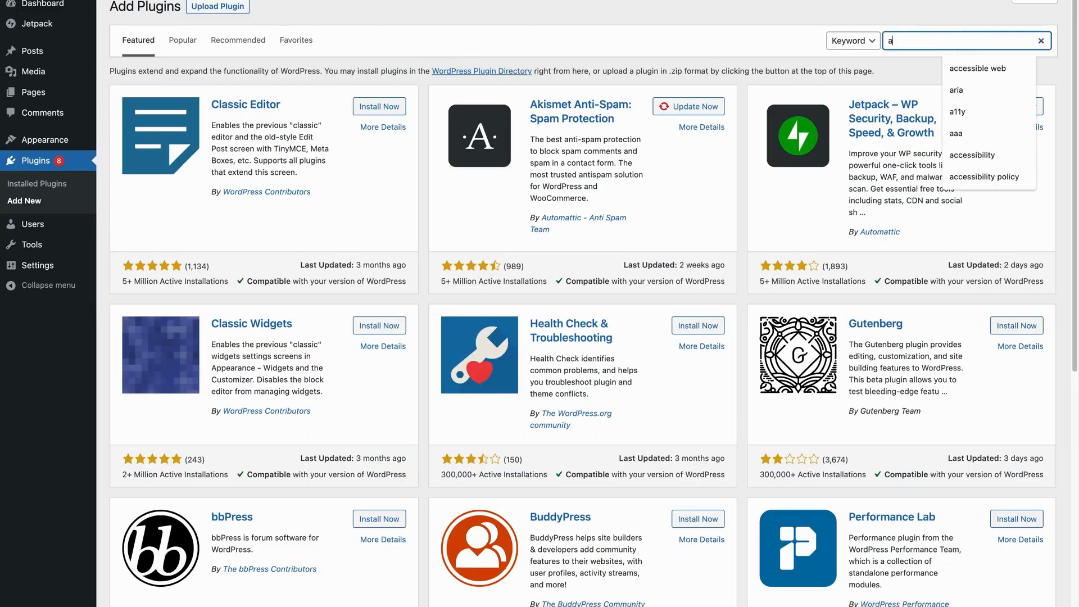
{"action": "type", "text": "le web"}
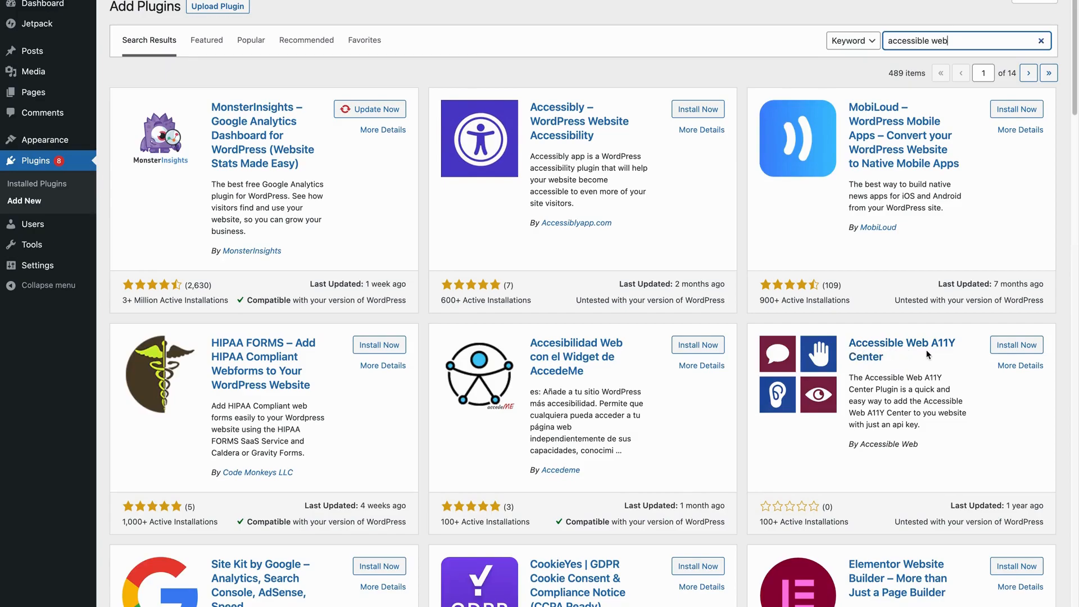
{"action": "left_click", "coordinate": [1008, 353]}
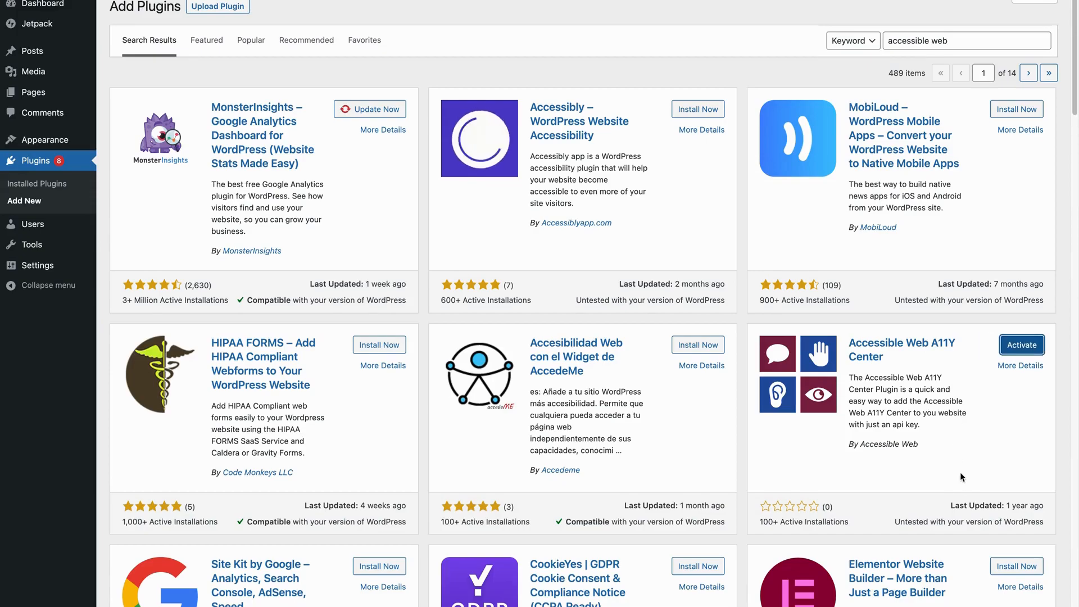
{"action": "left_click", "coordinate": [1018, 350]}
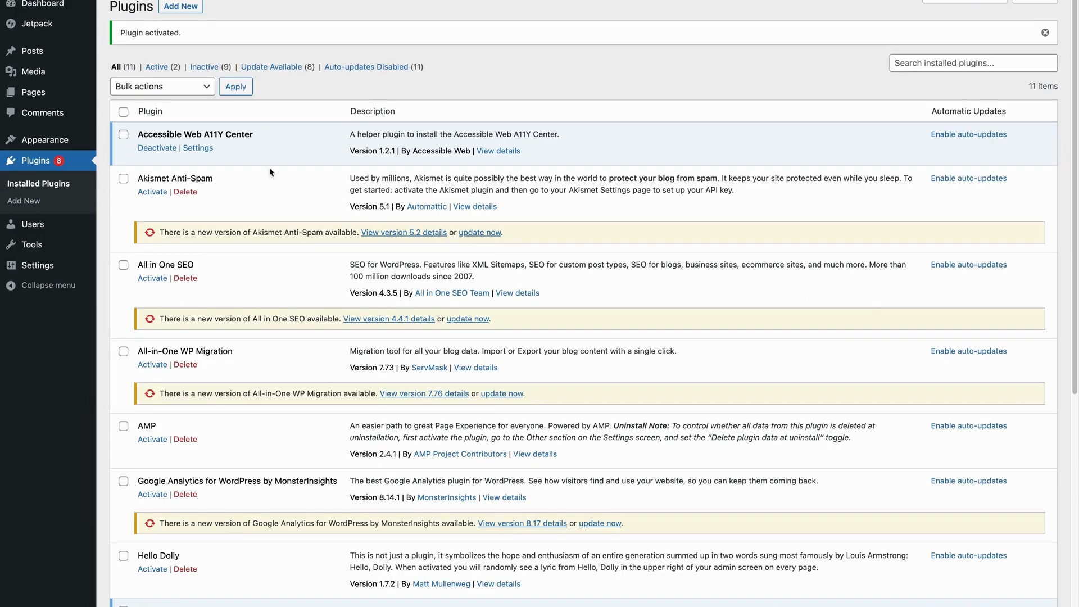
Paste the API key into the Accessible Web A11Y Center plugin's settings and save them.
{"action": "left_click", "coordinate": [197, 149]}
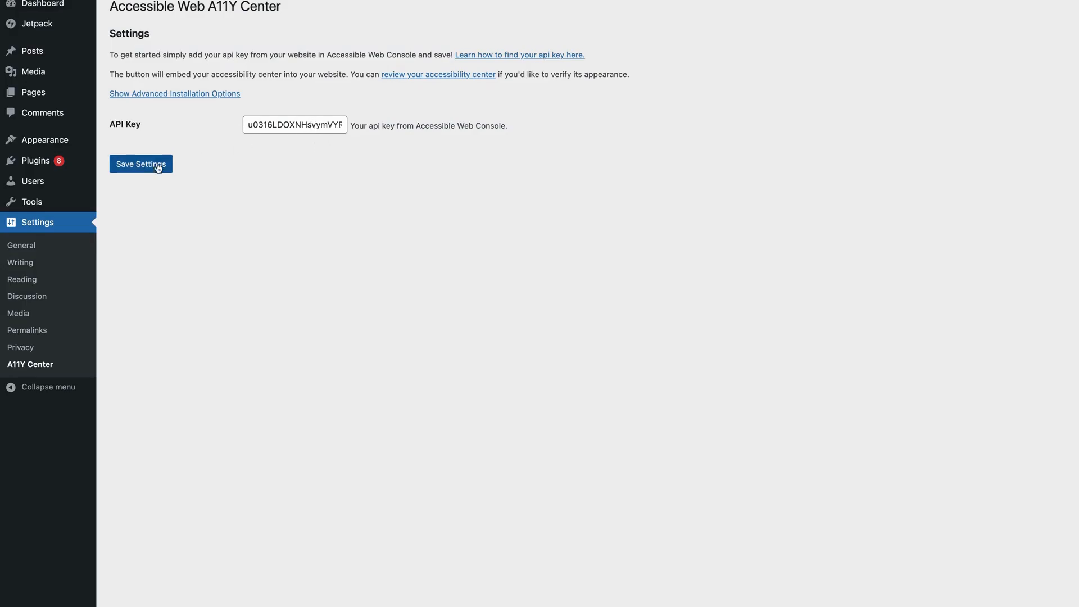
{"action": "left_click", "coordinate": [128, 169]}
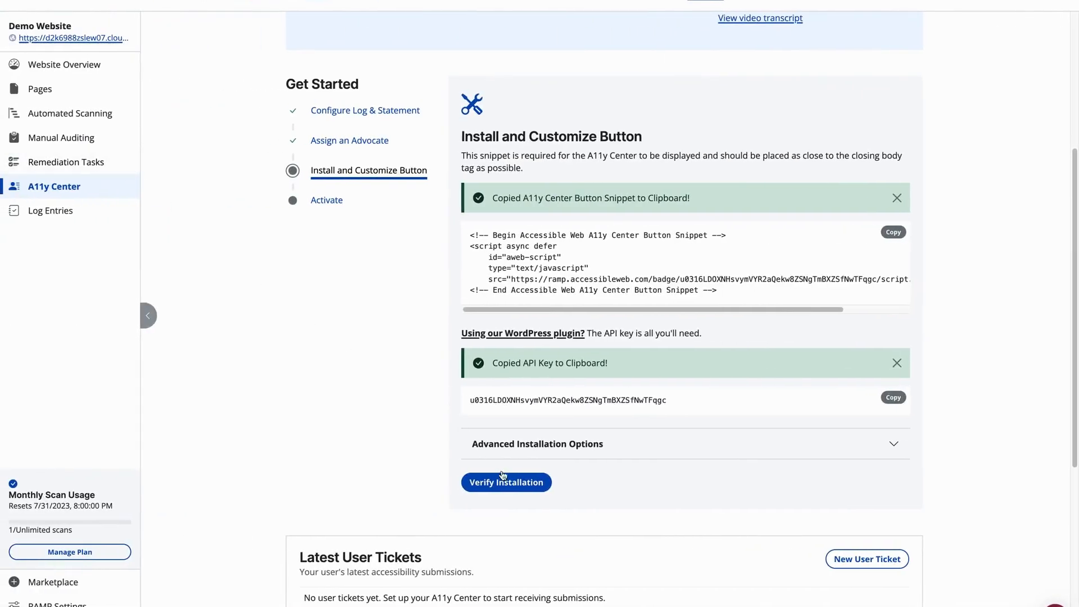
Back in Accessible Web RAMP, verify the button installation and activate the A11y Center for the demo website.
{"action": "left_click", "coordinate": [509, 483]}
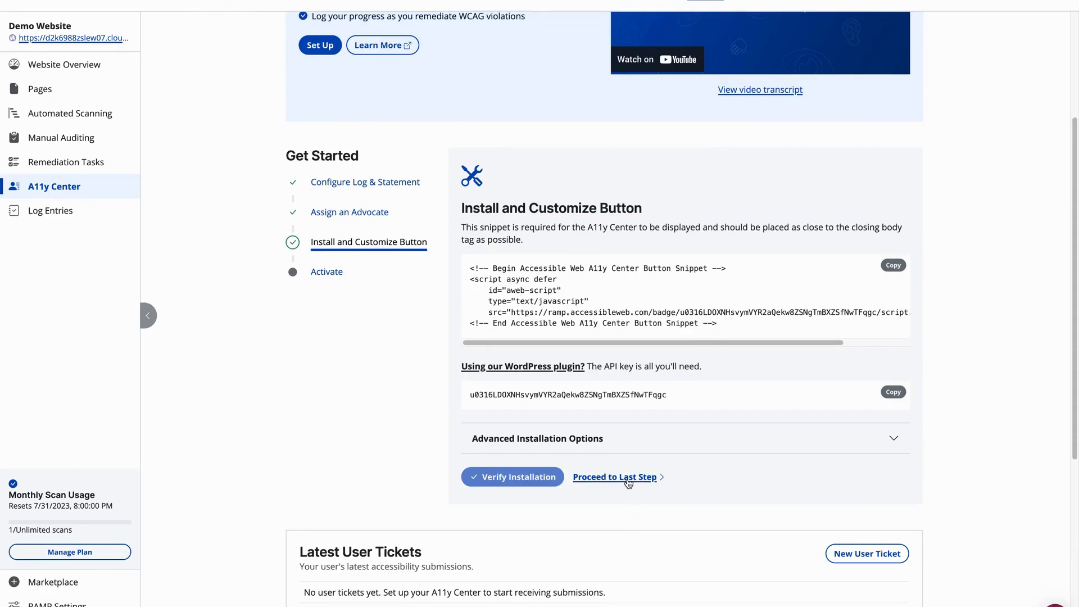
{"action": "left_click", "coordinate": [627, 478]}
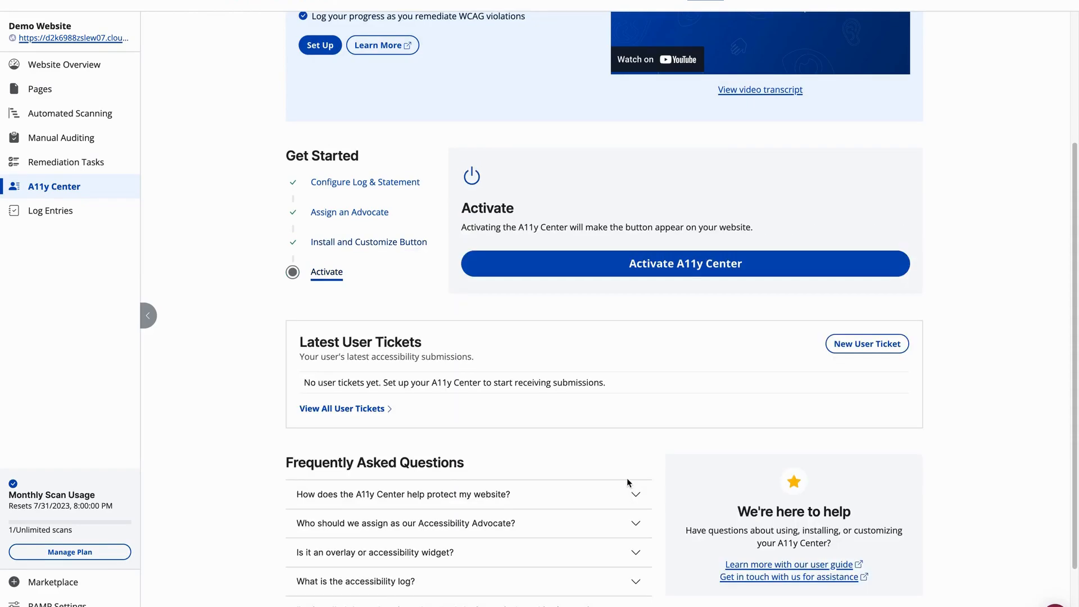
{"action": "left_click", "coordinate": [666, 269]}
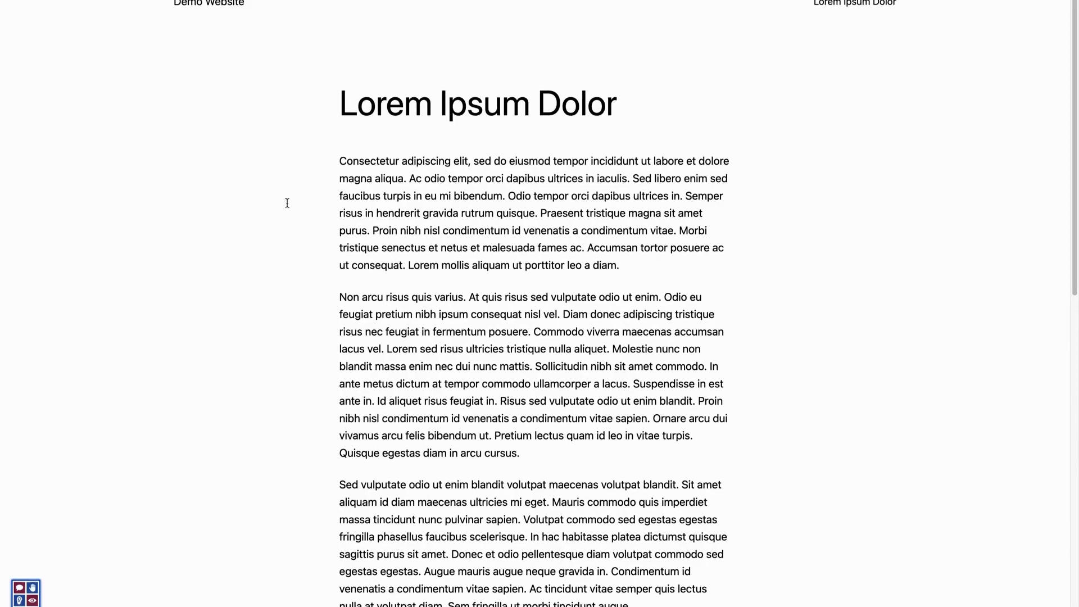
Open the A11y Center on the demo website and view its accessibility policy, help and A11Y Partner information.
{"action": "left_click", "coordinate": [27, 600]}
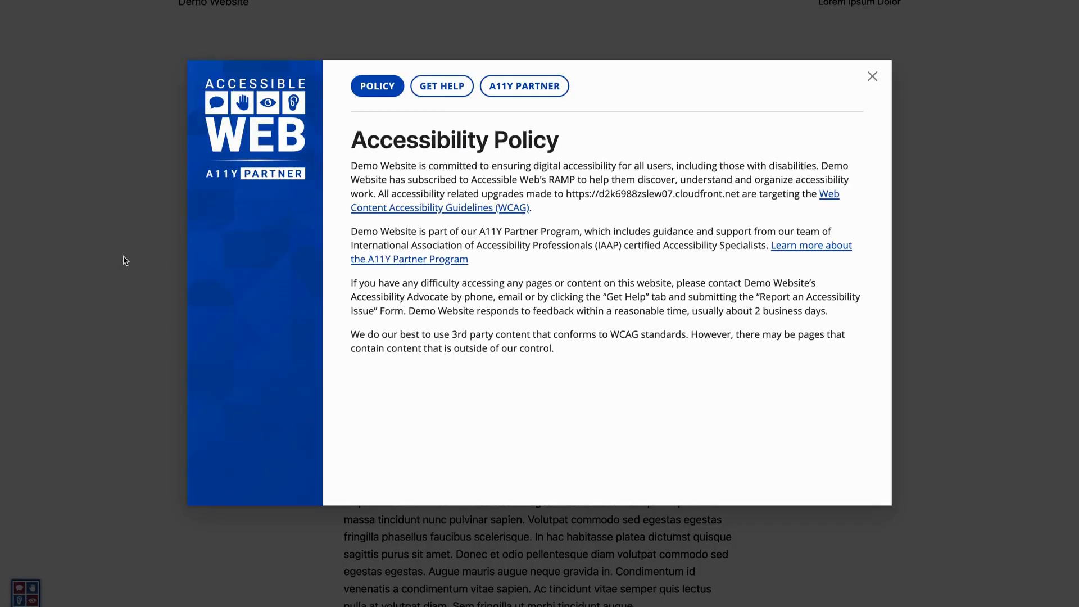
{"action": "left_click", "coordinate": [439, 85]}
{"action": "left_click", "coordinate": [520, 85]}
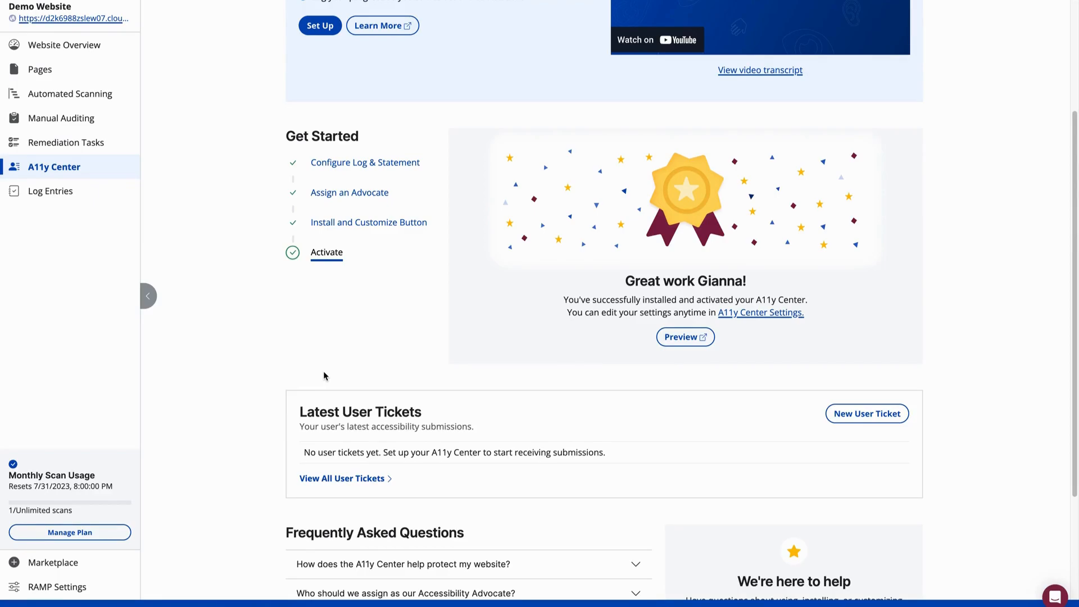
Return to RAMP's button installation step, open the full advanced installation options and view the fixed A11y Center button snippet.
{"action": "left_click", "coordinate": [343, 227]}
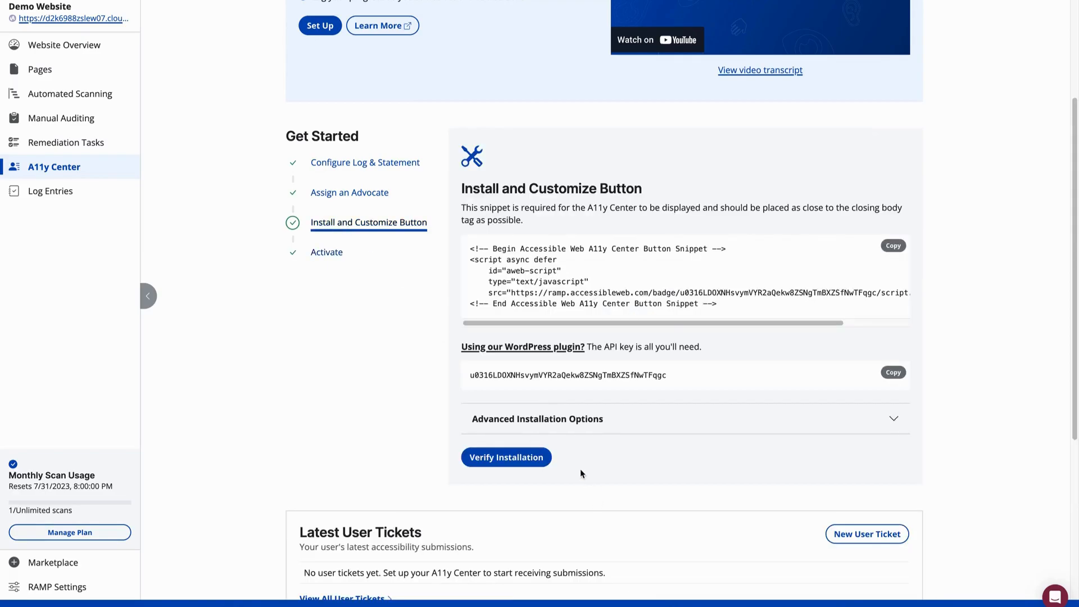
{"action": "left_click", "coordinate": [558, 428]}
{"action": "scroll", "coordinate": [640, 438], "scroll_direction": "down", "scroll_amount": 1}
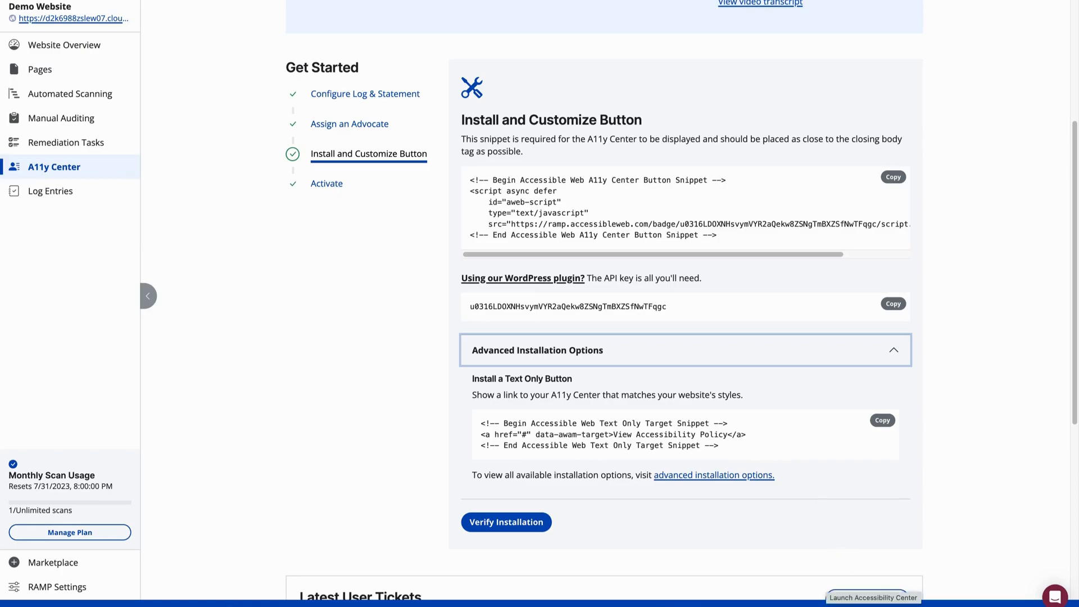
{"action": "left_click", "coordinate": [733, 476]}
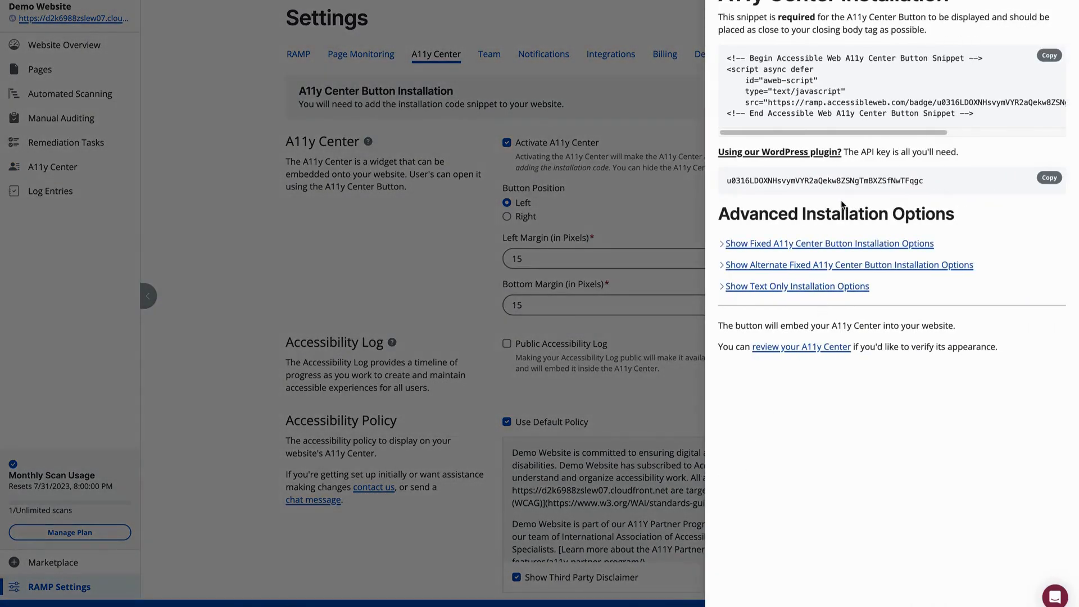
{"action": "left_click", "coordinate": [782, 245]}
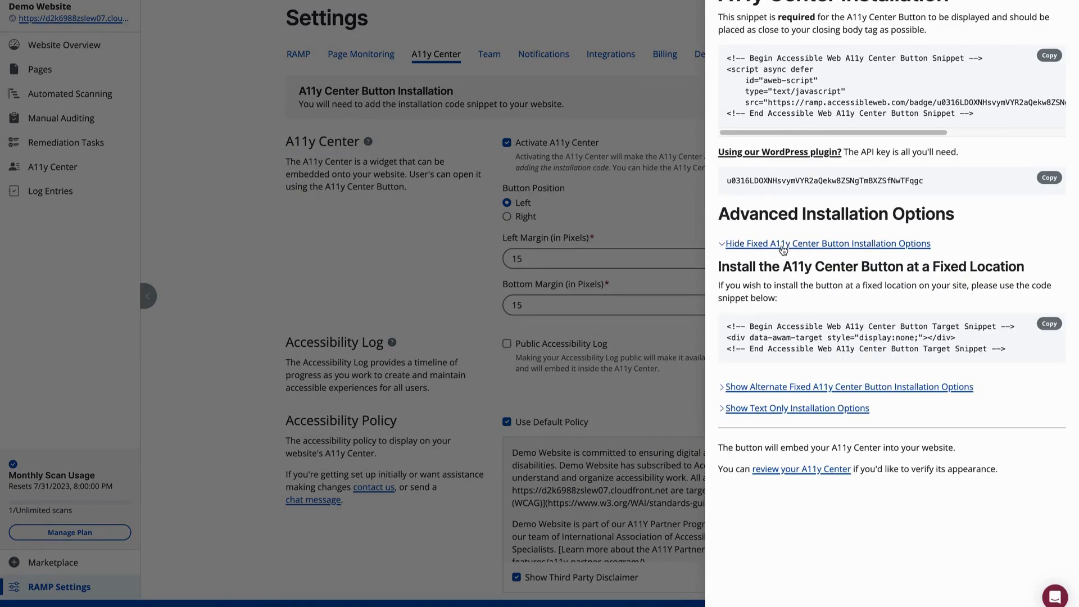
{"action": "left_click", "coordinate": [783, 245]}
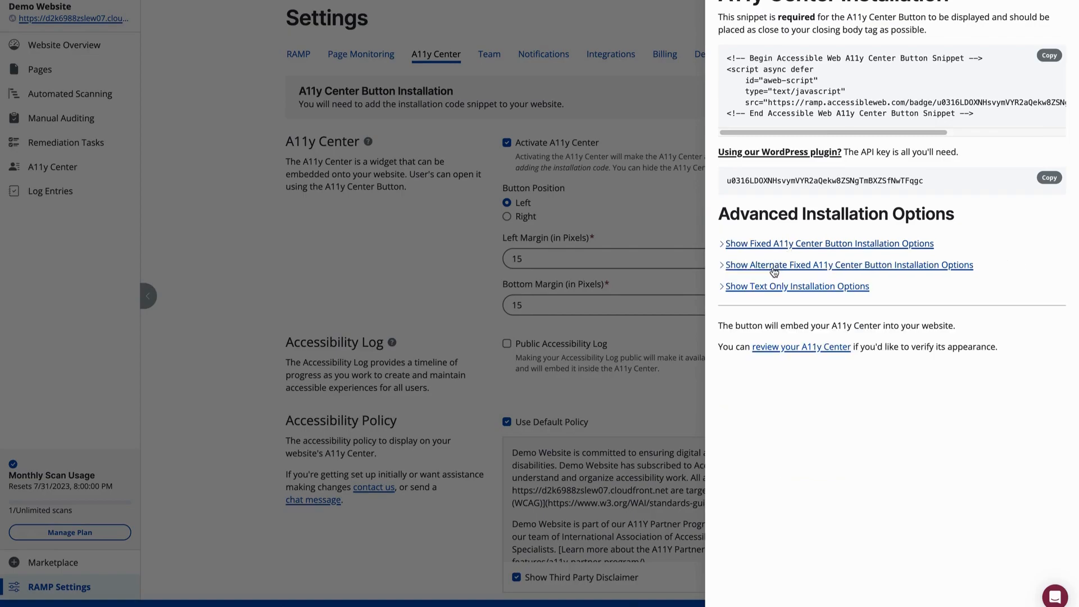
Show the alternate fixed button options and preview the Blue, Blue Outline, Red and Red Outline button styles.
{"action": "left_click", "coordinate": [774, 272]}
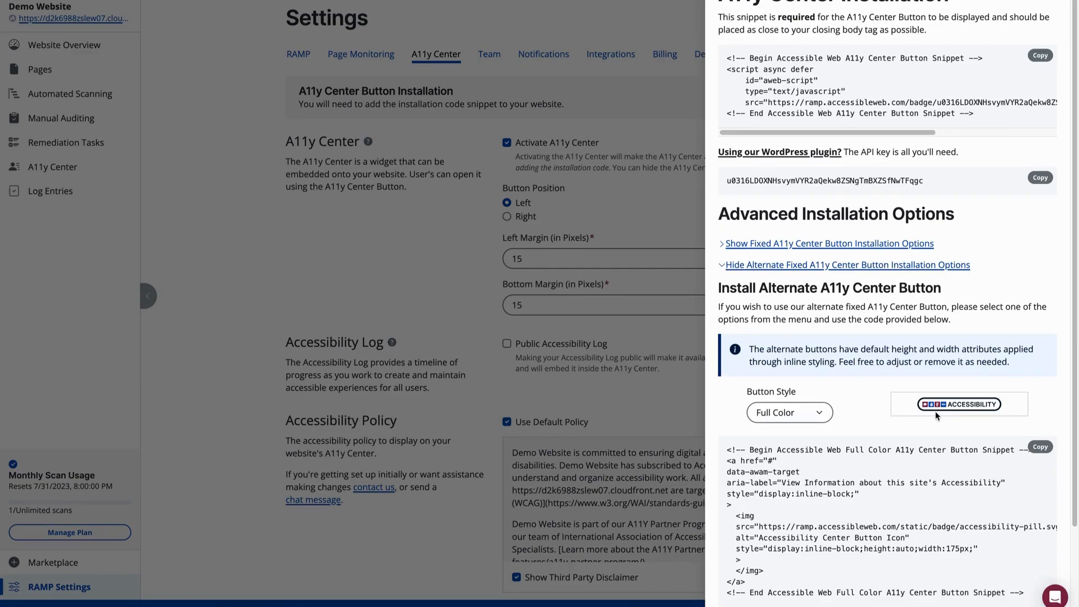
{"action": "scroll", "coordinate": [936, 410], "scroll_direction": "down", "scroll_amount": 1}
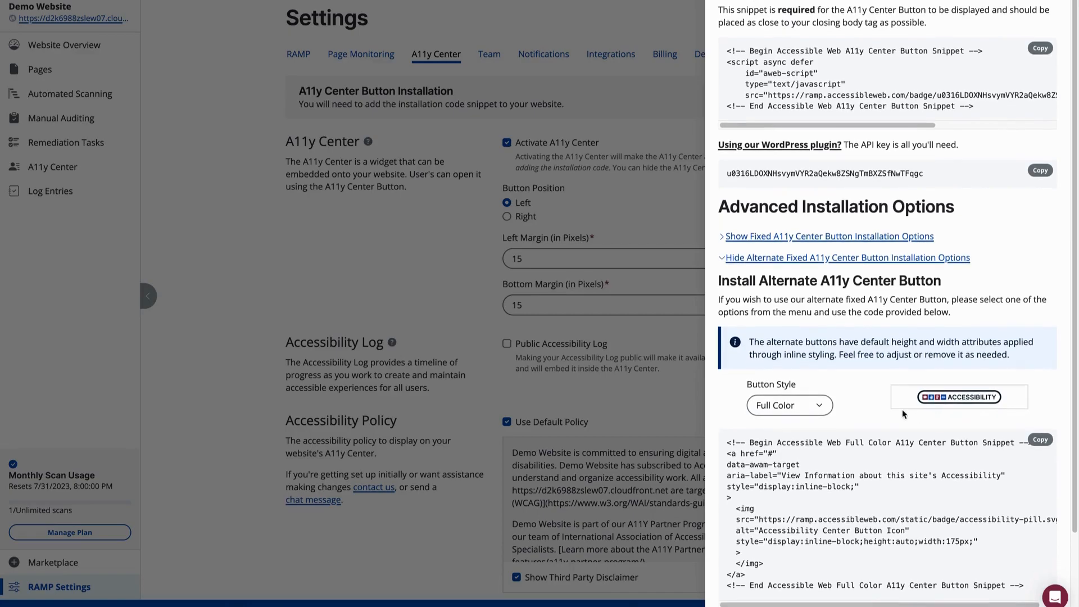
{"action": "left_click", "coordinate": [819, 407]}
{"action": "left_click", "coordinate": [807, 419]}
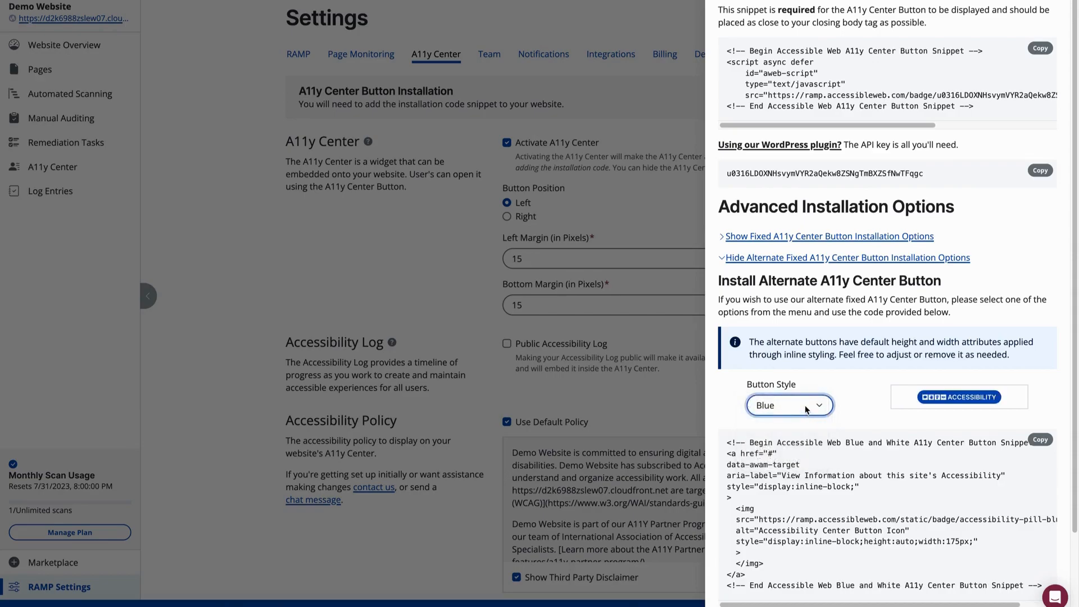
{"action": "left_click", "coordinate": [804, 407]}
{"action": "left_click", "coordinate": [798, 422]}
{"action": "left_click", "coordinate": [797, 417]}
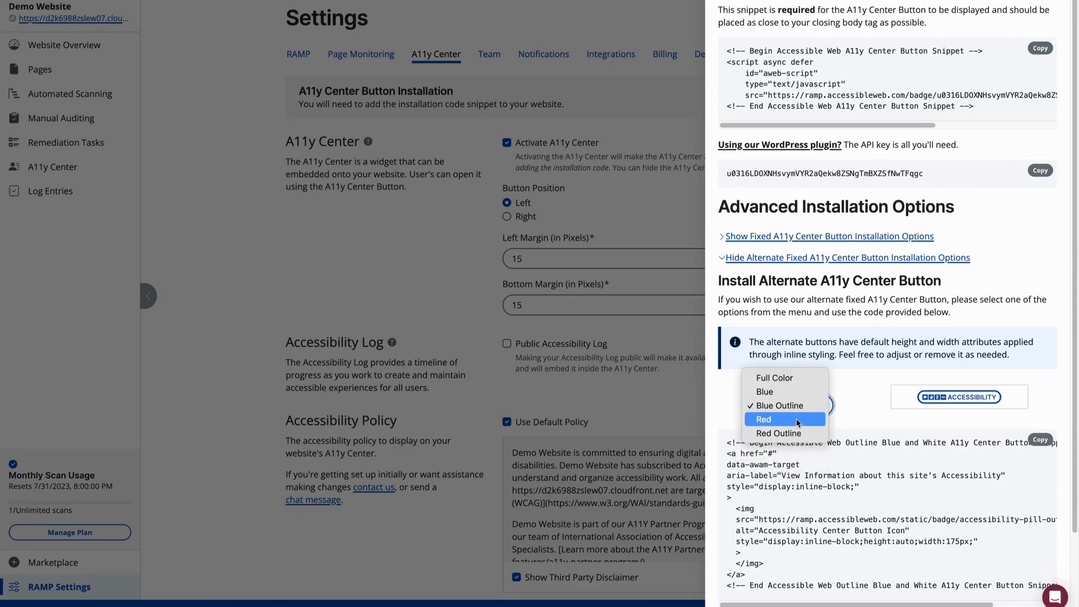
{"action": "left_click", "coordinate": [795, 420]}
{"action": "left_click", "coordinate": [804, 417]}
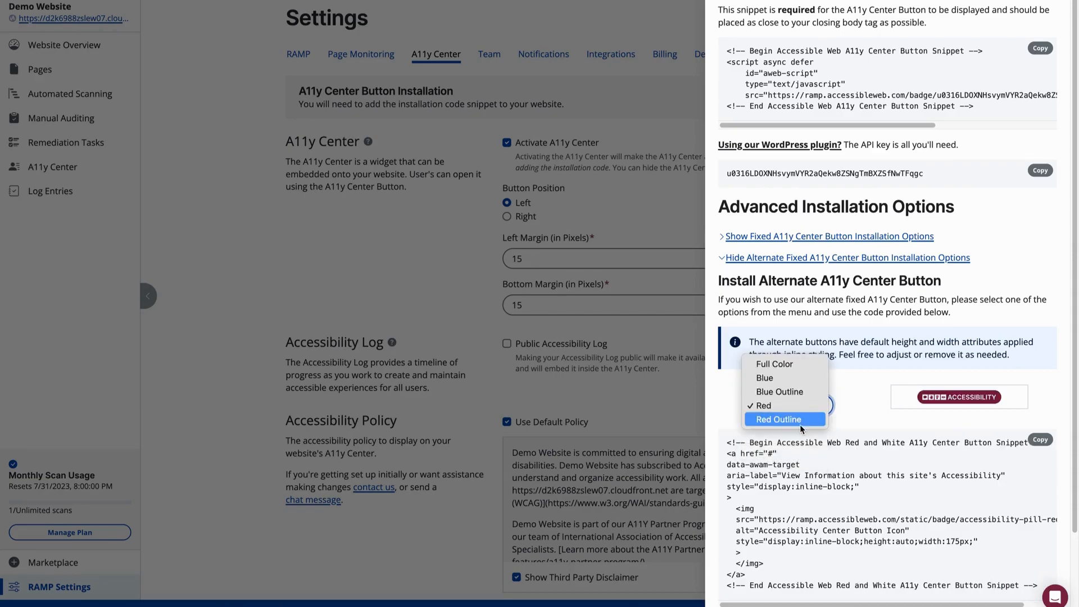
{"action": "left_click", "coordinate": [801, 424]}
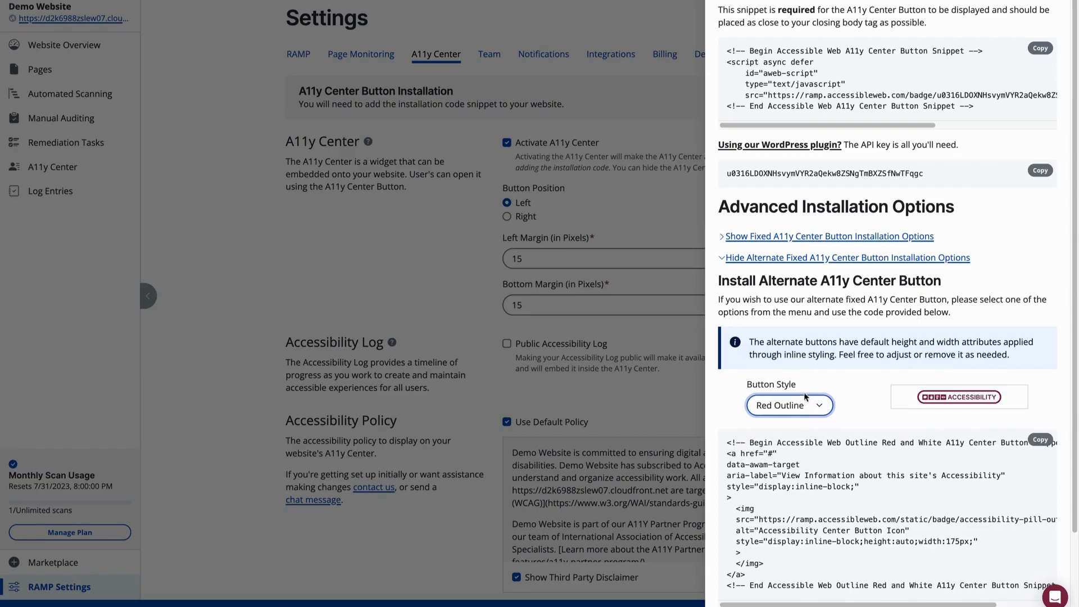
{"action": "left_click", "coordinate": [813, 322]}
Collapse the alternate button options, show the text-only installation options and copy the text-only target snippet.
{"action": "left_click", "coordinate": [781, 260]}
{"action": "left_click", "coordinate": [773, 287]}
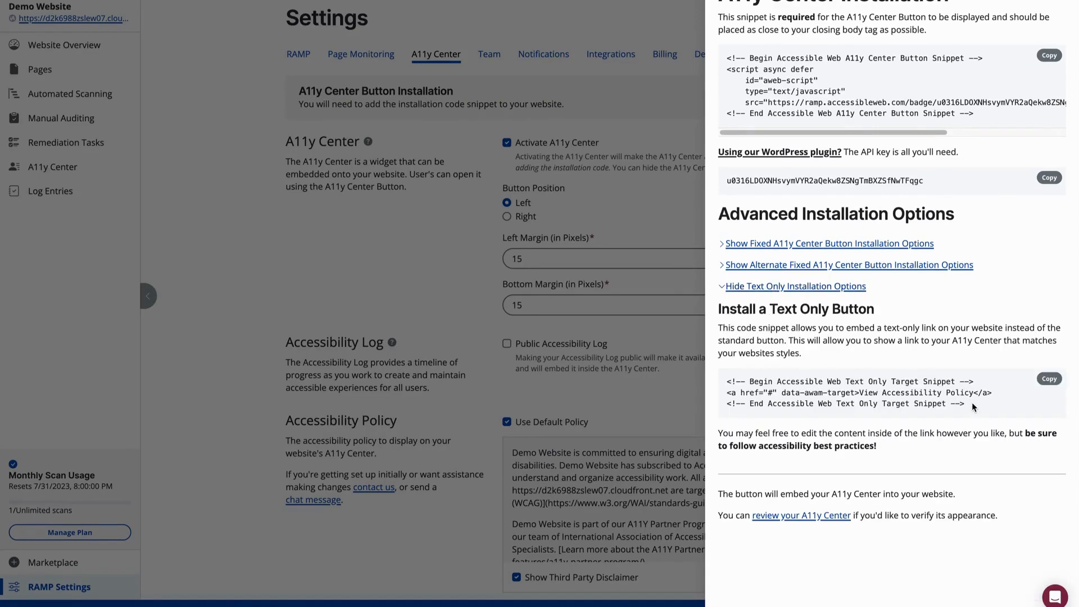
{"action": "left_click", "coordinate": [1049, 381]}
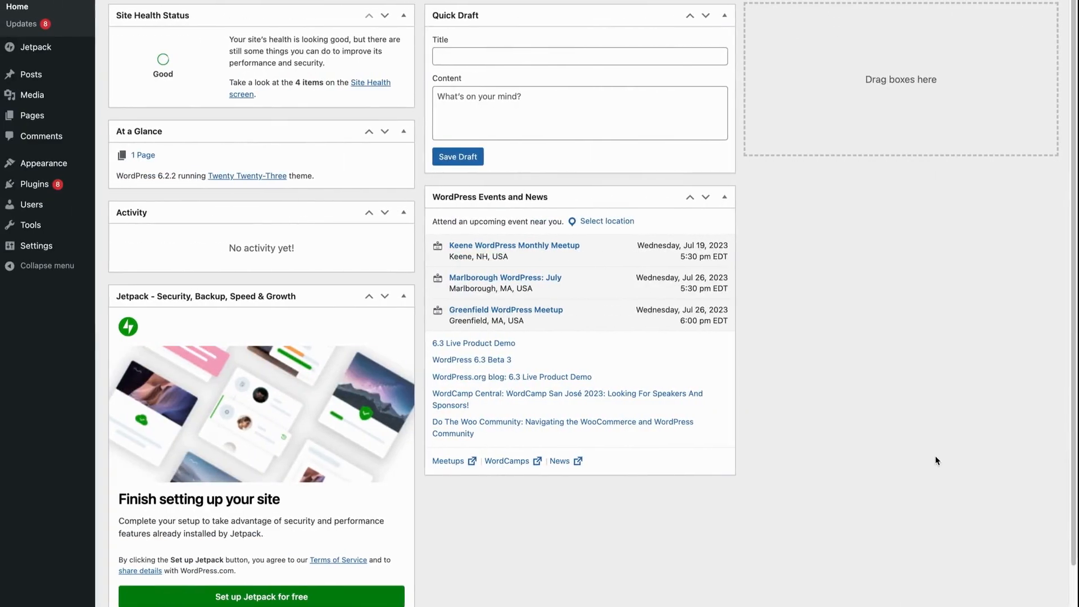
In the WordPress admin, open the theme's Footer template part for editing in the site editor.
{"action": "mouse_move", "coordinate": [84, 167]}
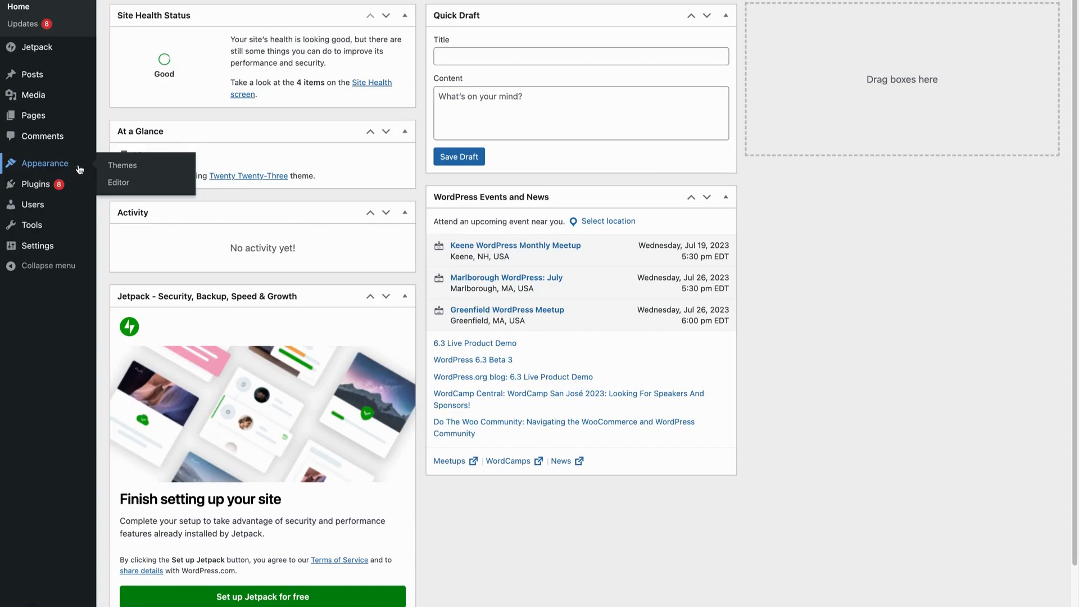
{"action": "left_click", "coordinate": [117, 183]}
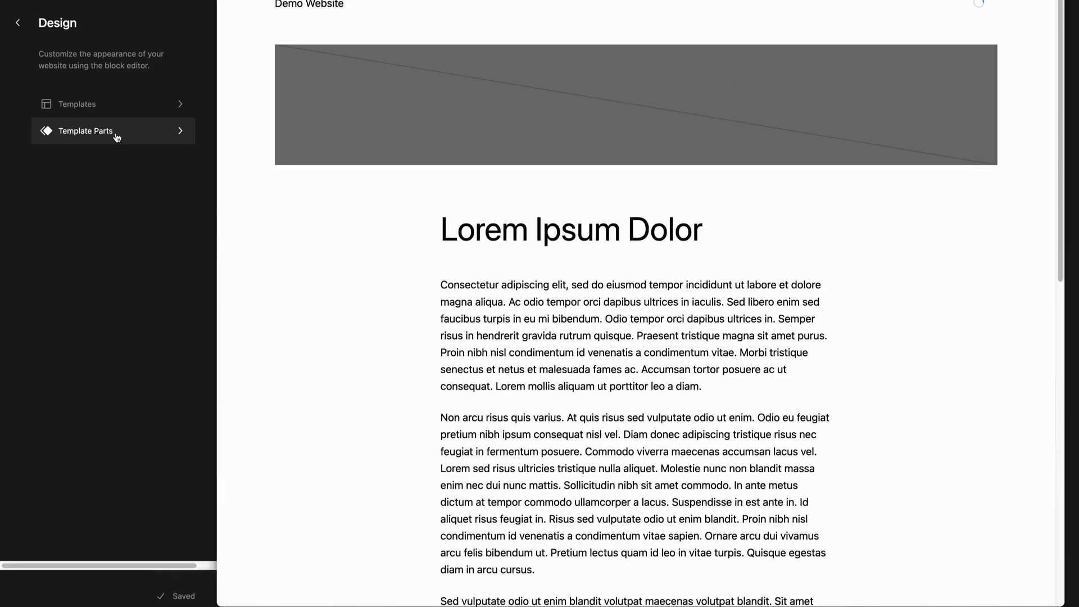
{"action": "left_click", "coordinate": [116, 136]}
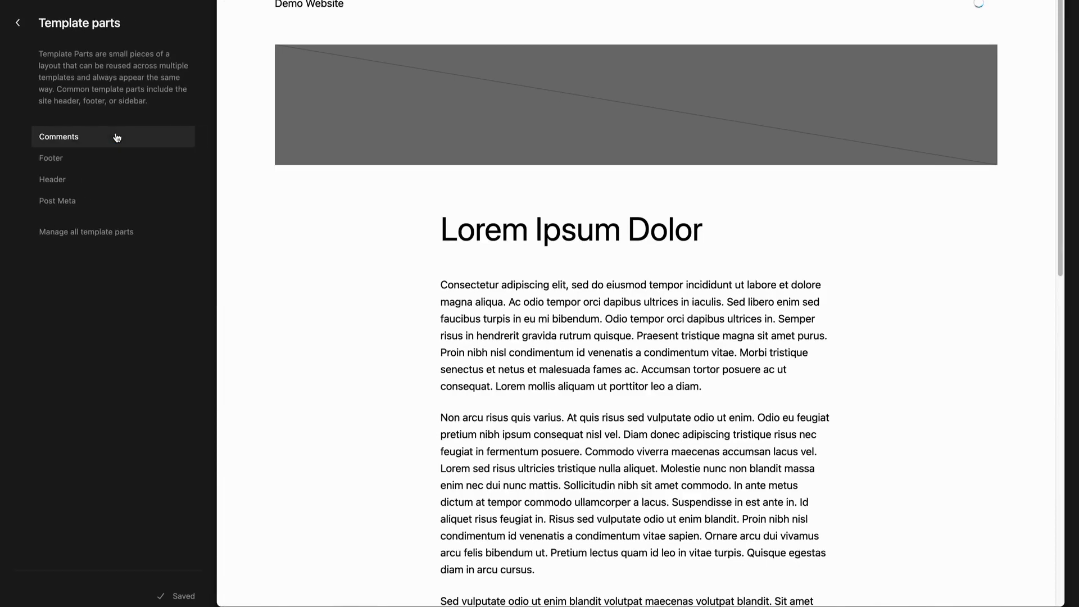
{"action": "left_click", "coordinate": [93, 162]}
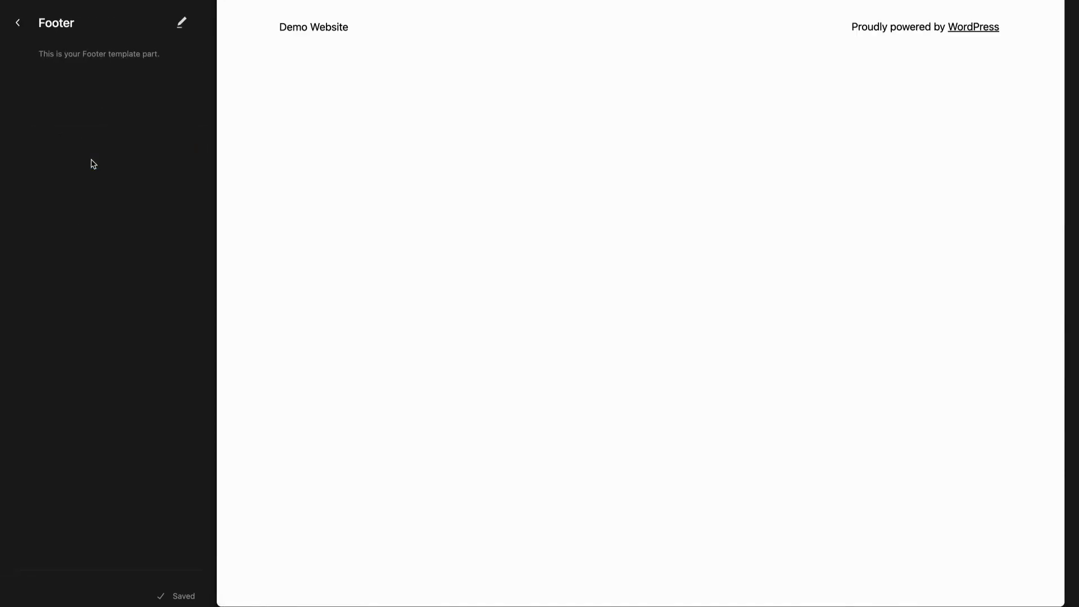
{"action": "left_click", "coordinate": [181, 23]}
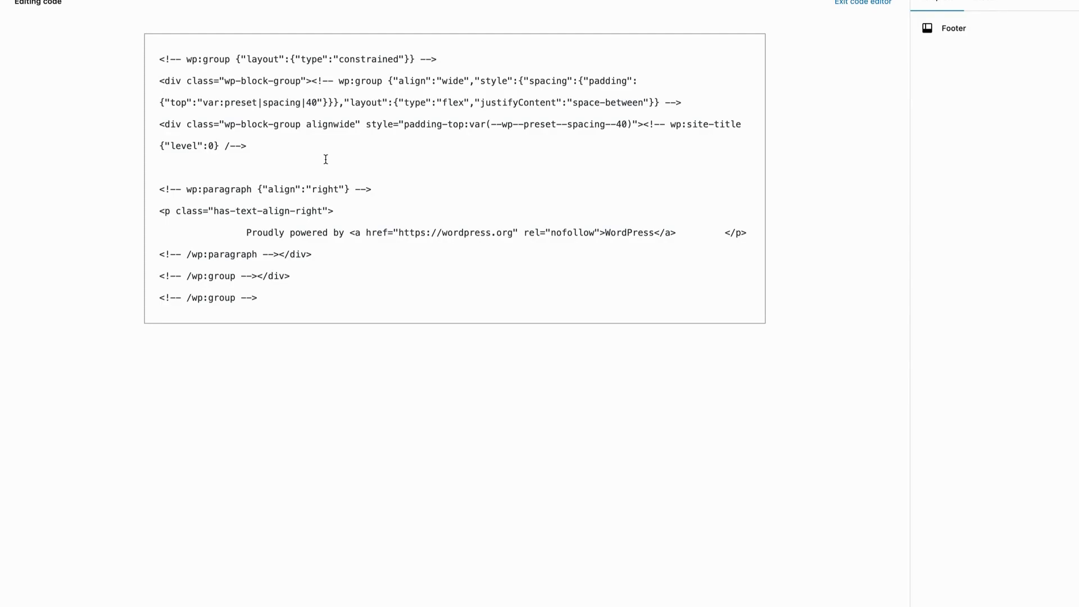
Paste the text-only snippet after the site-title block in the Footer code, save it and try the View Accessibility Policy link on the website.
{"action": "left_click", "coordinate": [325, 160]}
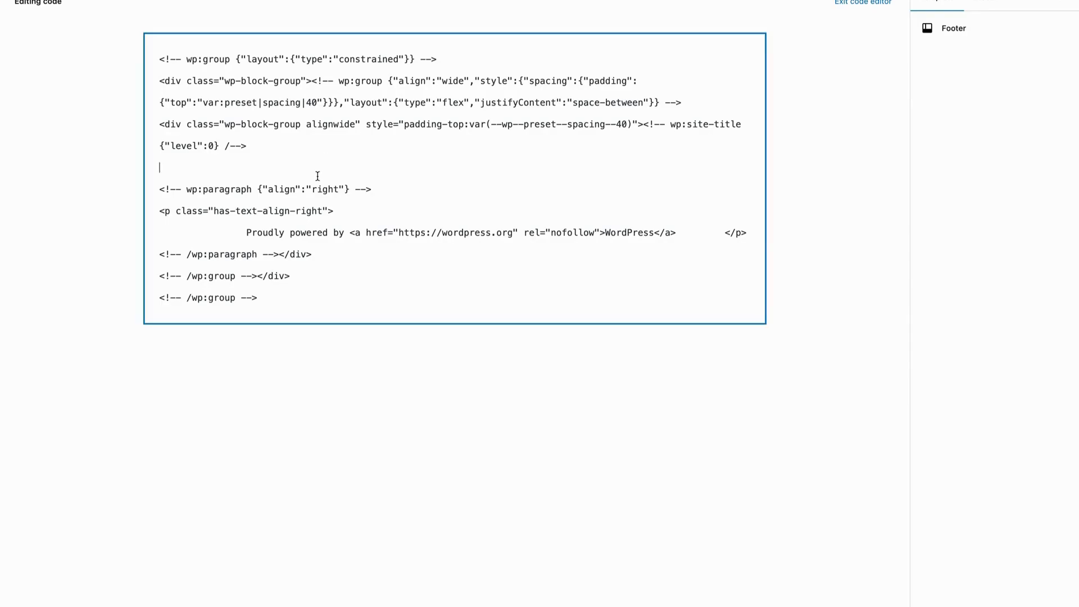
{"action": "key", "text": "ctrl+v"}
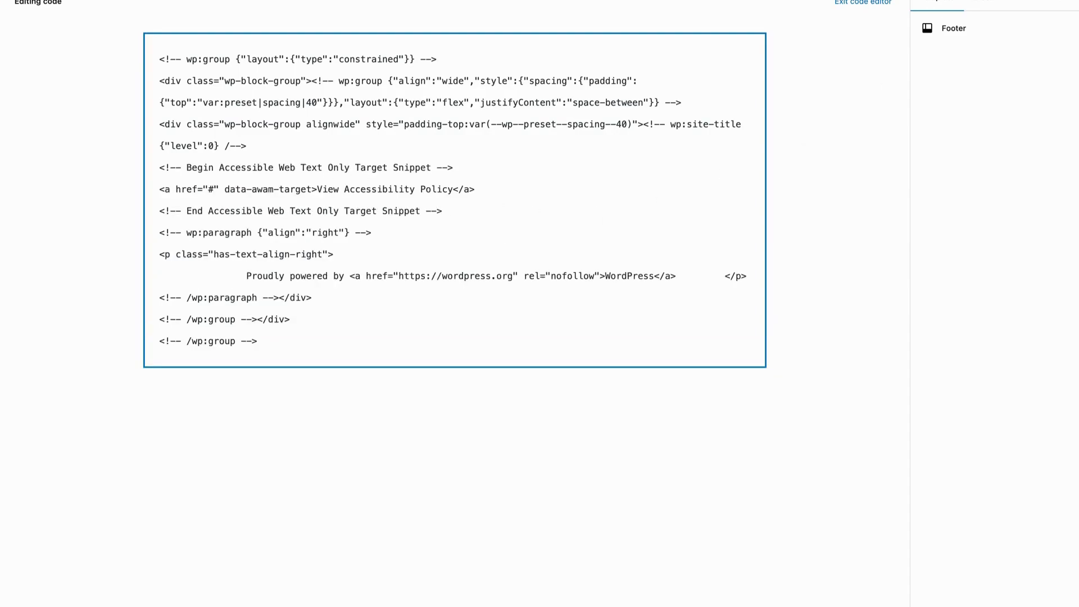
{"action": "left_click", "coordinate": [988, 0]}
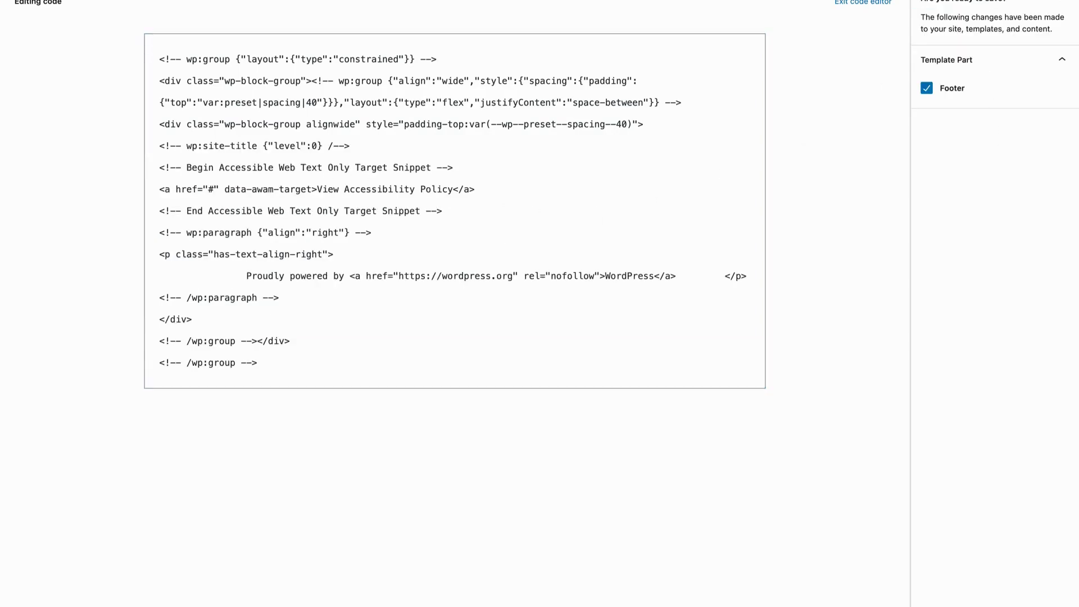
{"action": "left_click", "coordinate": [957, 0]}
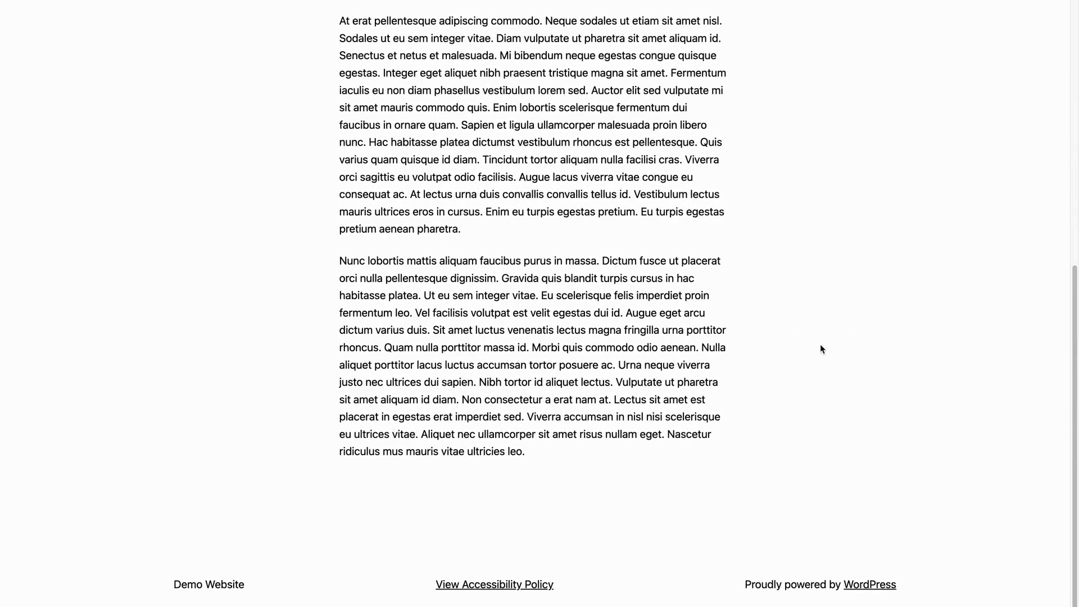
{"action": "left_click", "coordinate": [543, 587]}
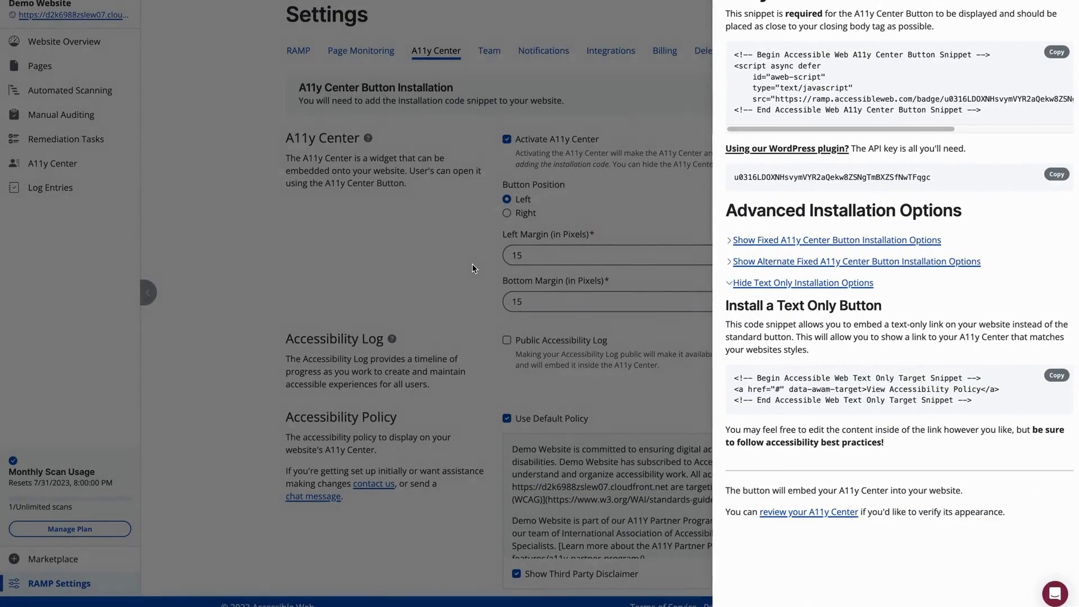
Reopen the button installation instructions from the website's A11y Center settings in RAMP and review the text-only installation snippet.
{"action": "left_click", "coordinate": [472, 264]}
{"action": "left_click", "coordinate": [42, 585]}
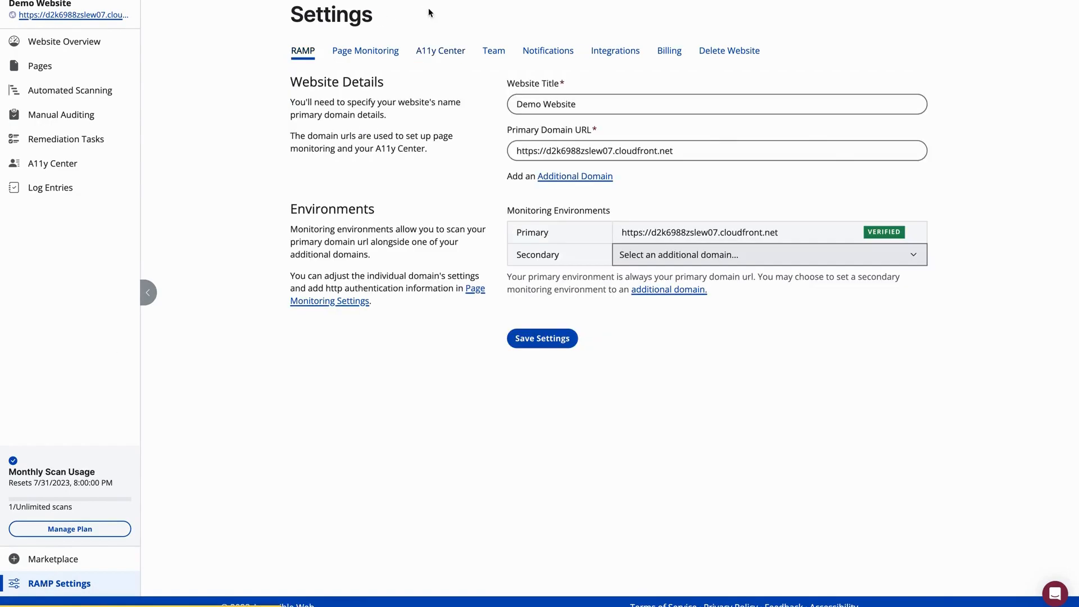
{"action": "left_click", "coordinate": [438, 49]}
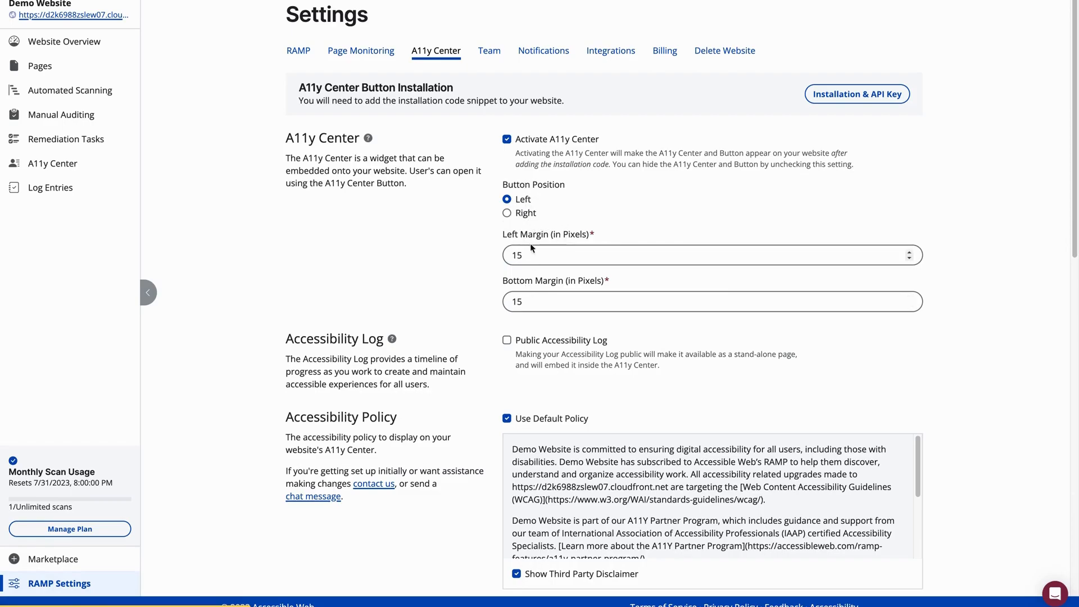
{"action": "left_click", "coordinate": [866, 93]}
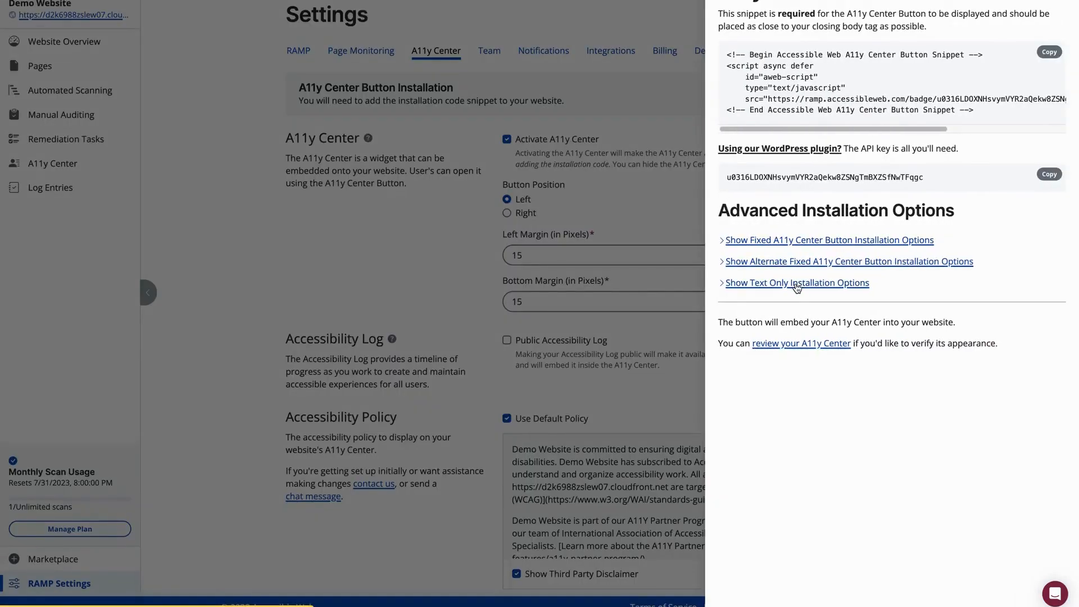
{"action": "left_click", "coordinate": [797, 286]}
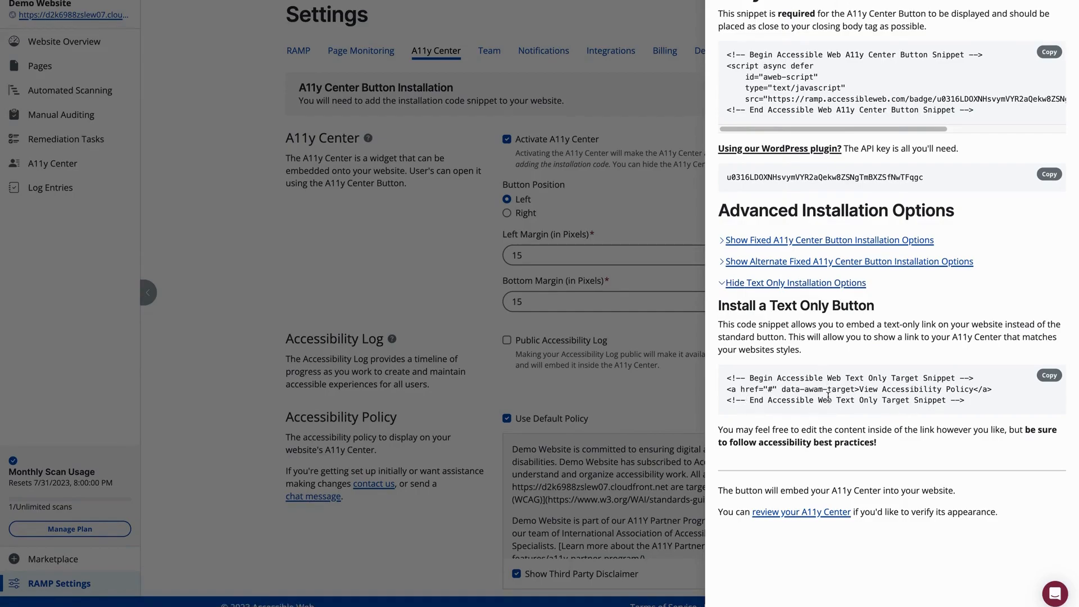
{"action": "left_click", "coordinate": [774, 285]}
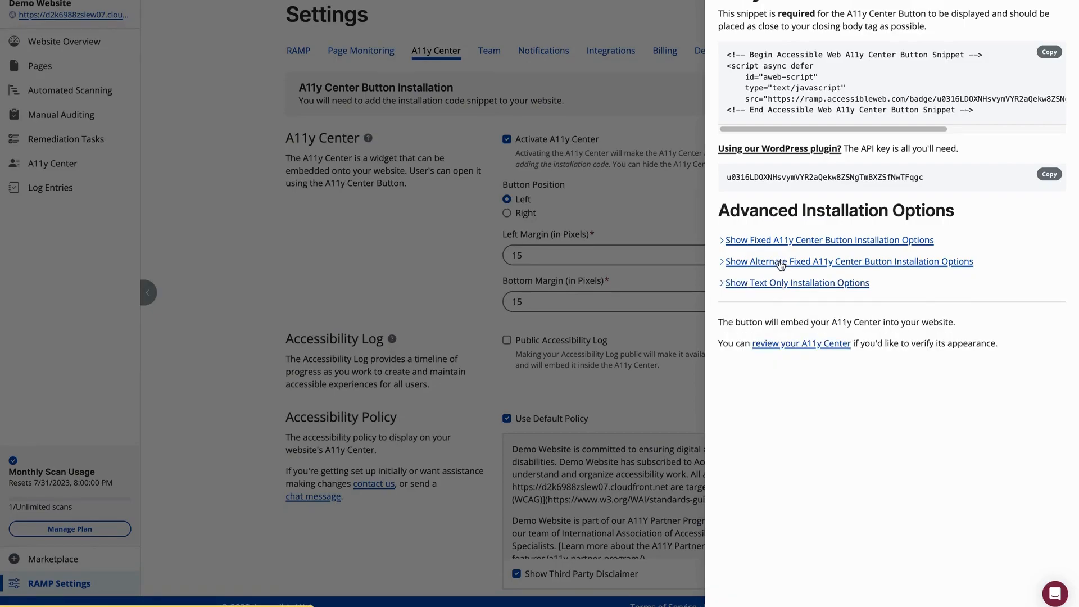
Show the alternate fixed button installation options and copy the Full Color A11y Center button snippet.
{"action": "left_click", "coordinate": [780, 263]}
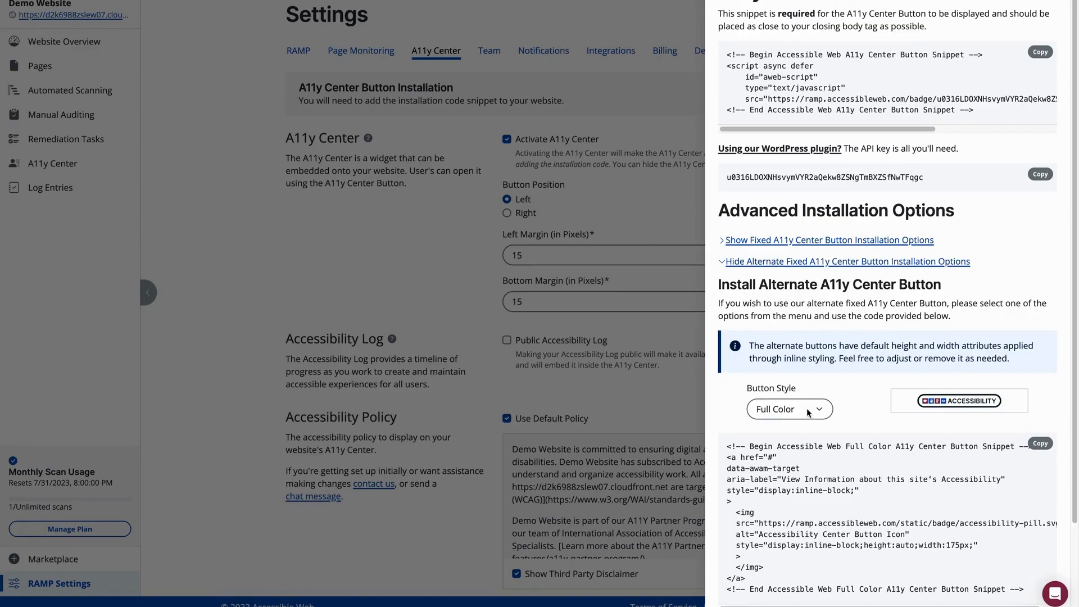
{"action": "scroll", "coordinate": [939, 407], "scroll_direction": "down", "scroll_amount": 2}
{"action": "left_click", "coordinate": [1039, 370]}
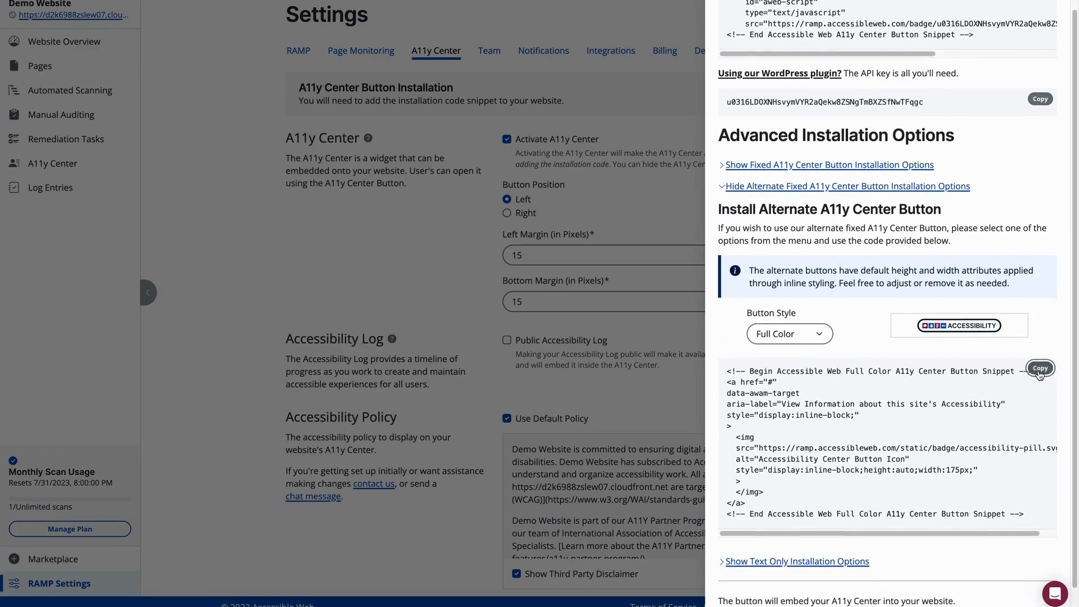
{"action": "scroll", "coordinate": [953, 464], "scroll_direction": "down", "scroll_amount": 1}
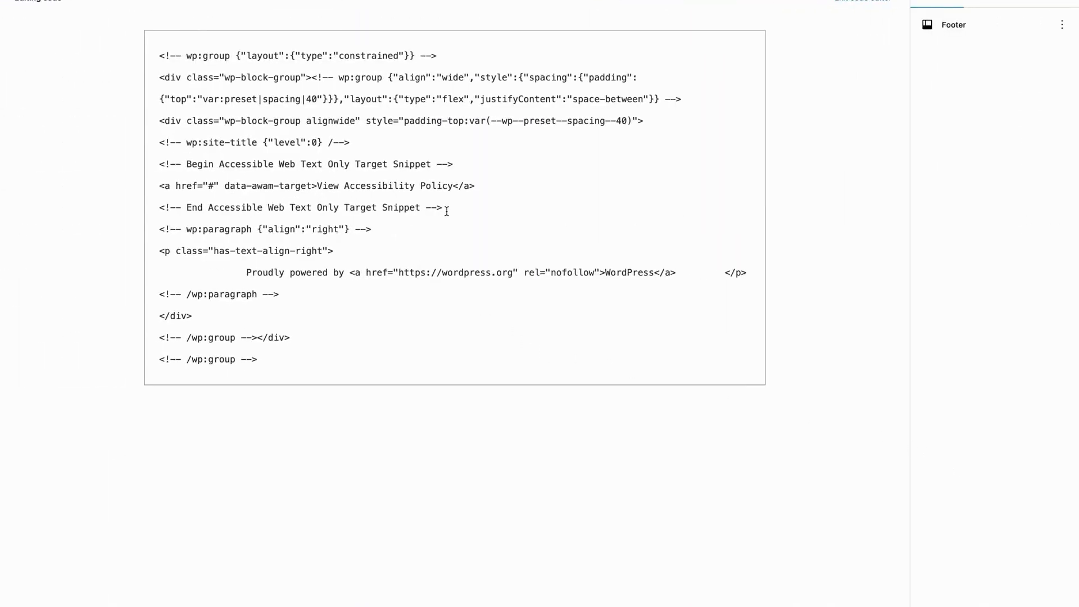
Replace the text-only snippet in the Footer code with the copied Full Color A11y Center button snippet and save the Footer template part.
{"action": "left_click_drag", "start_coordinate": [446, 211], "coordinate": [160, 166]}
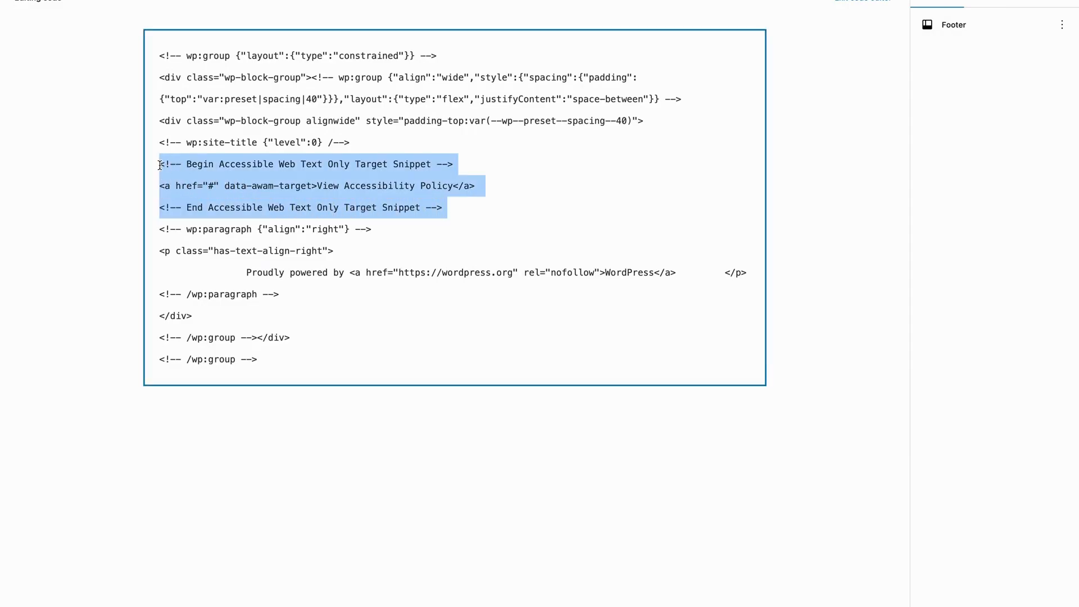
{"action": "key", "text": "super+v"}
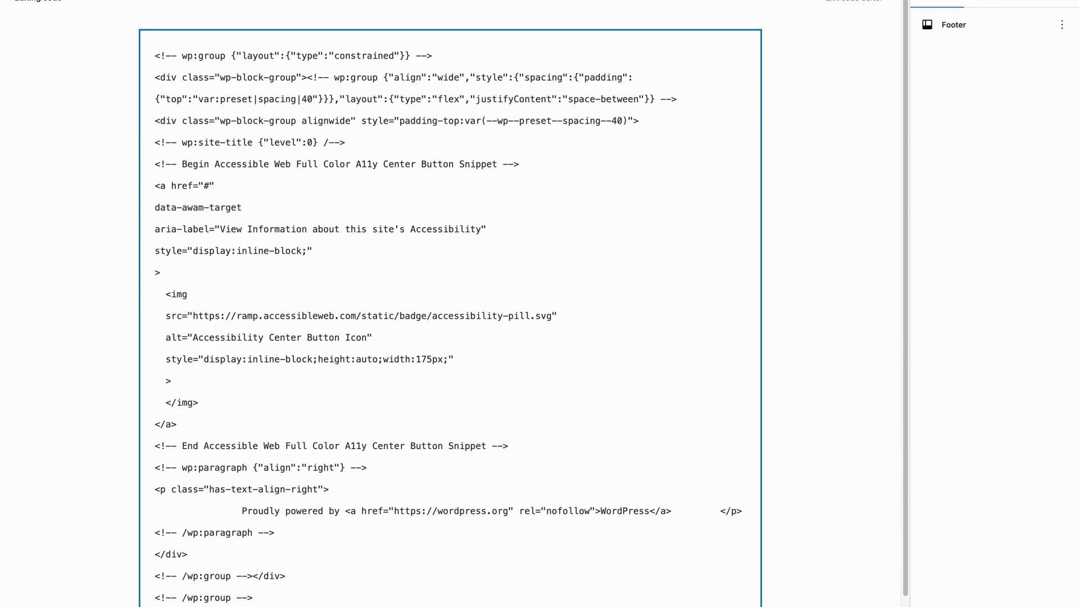
{"action": "key", "text": "super+s"}
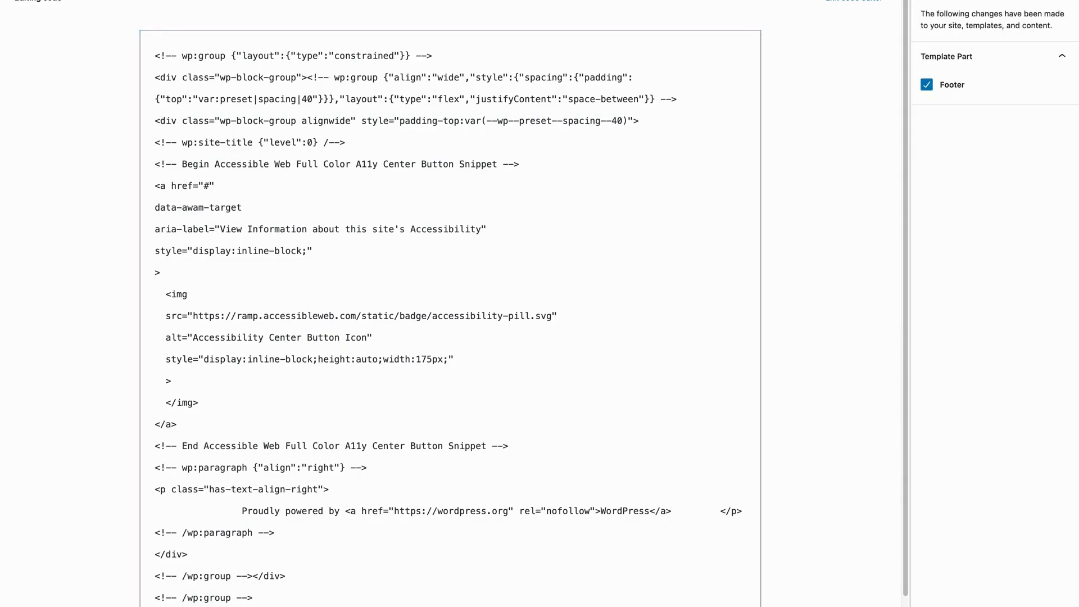
{"action": "left_click", "coordinate": [952, 1]}
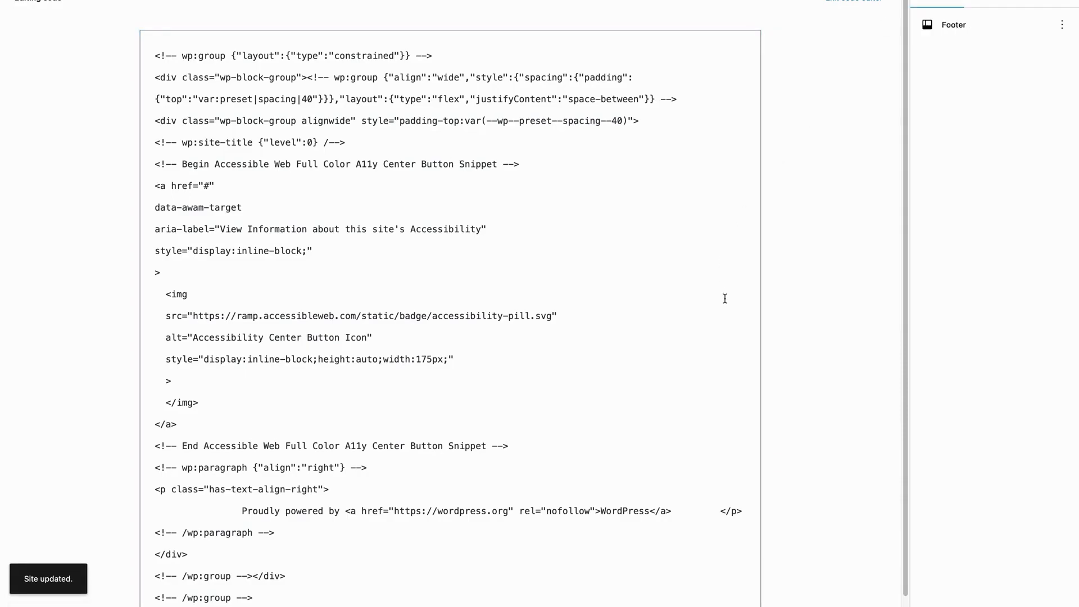
Reload the demo website, try the new accessibility button in its footer, and close the accessibility policy window.
{"action": "key", "text": "ctrl+Right"}
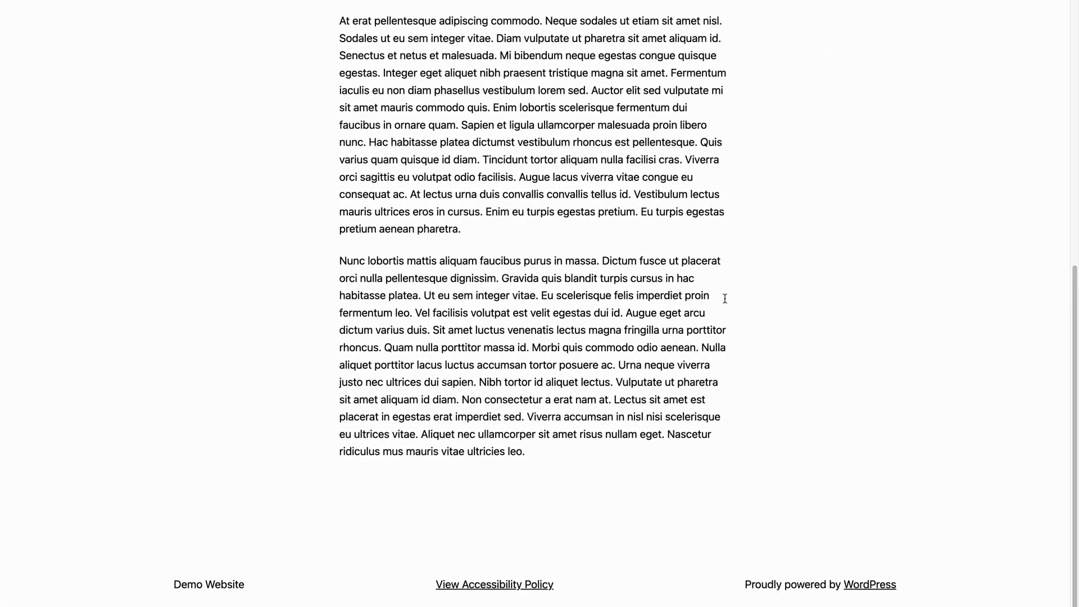
{"action": "key", "text": "super+r"}
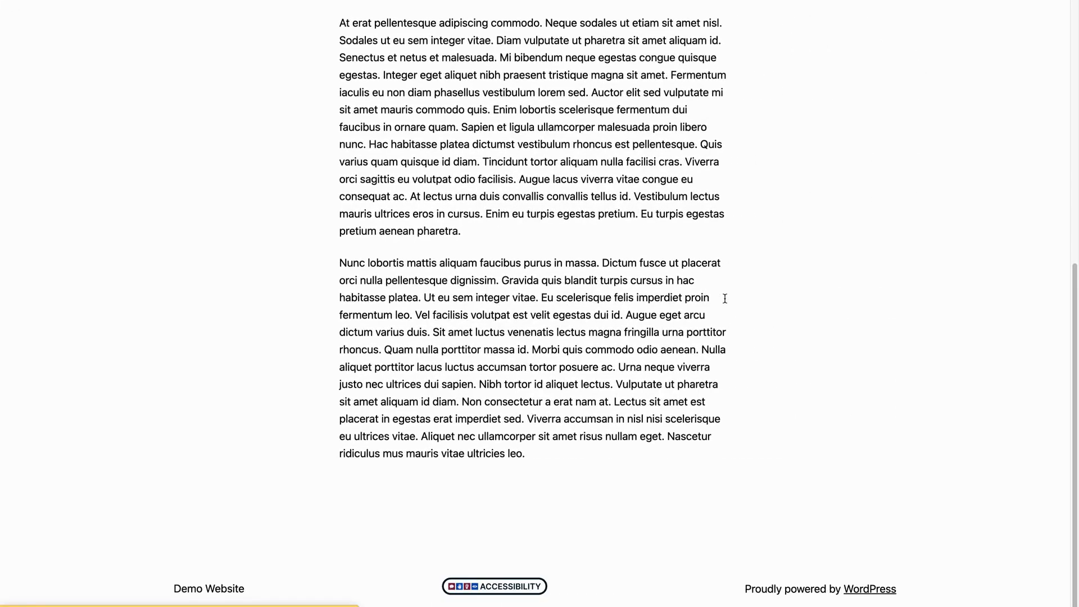
{"action": "left_click", "coordinate": [481, 595]}
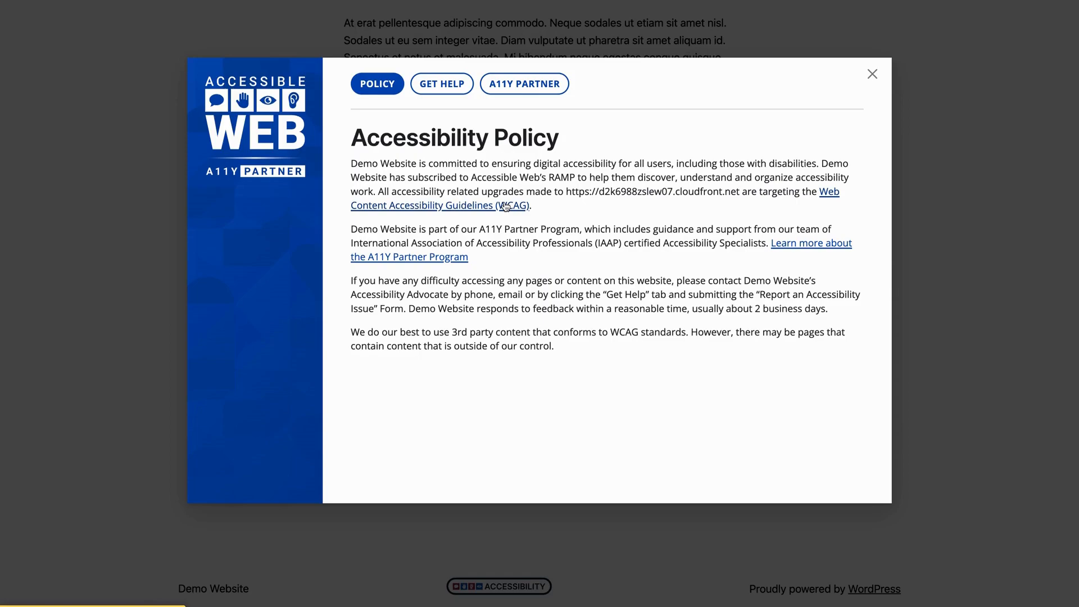
{"action": "left_click", "coordinate": [872, 75]}
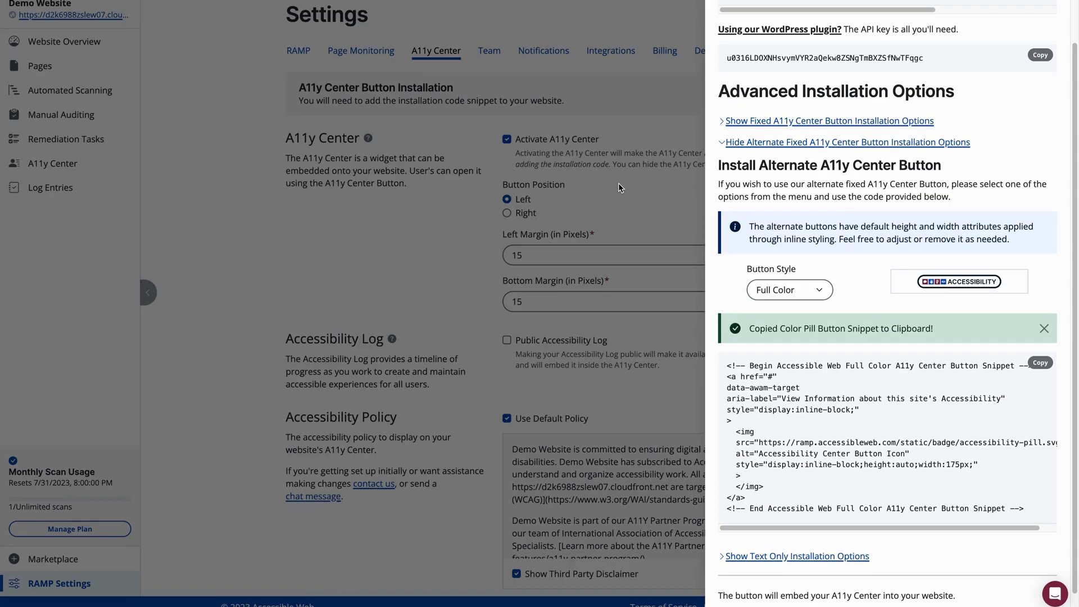
Back in RAMP, close the button installation instructions, enable the Public Accessibility Log in the A11y Center settings and save them.
{"action": "scroll", "coordinate": [912, 197], "scroll_direction": "up", "scroll_amount": 2}
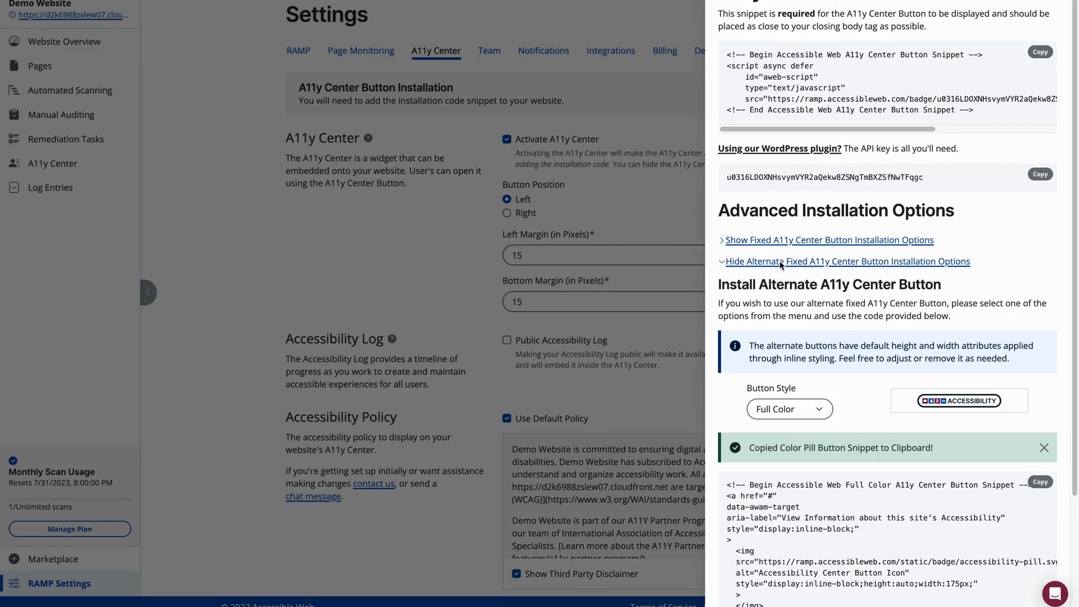
{"action": "left_click", "coordinate": [697, 220]}
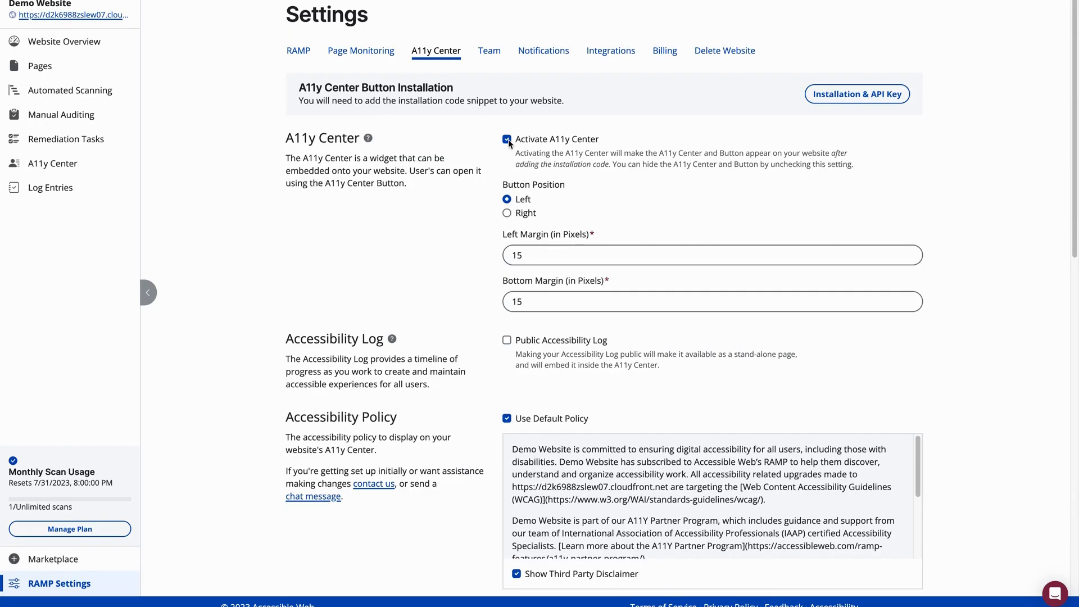
{"action": "scroll", "coordinate": [548, 289], "scroll_direction": "down", "scroll_amount": 3}
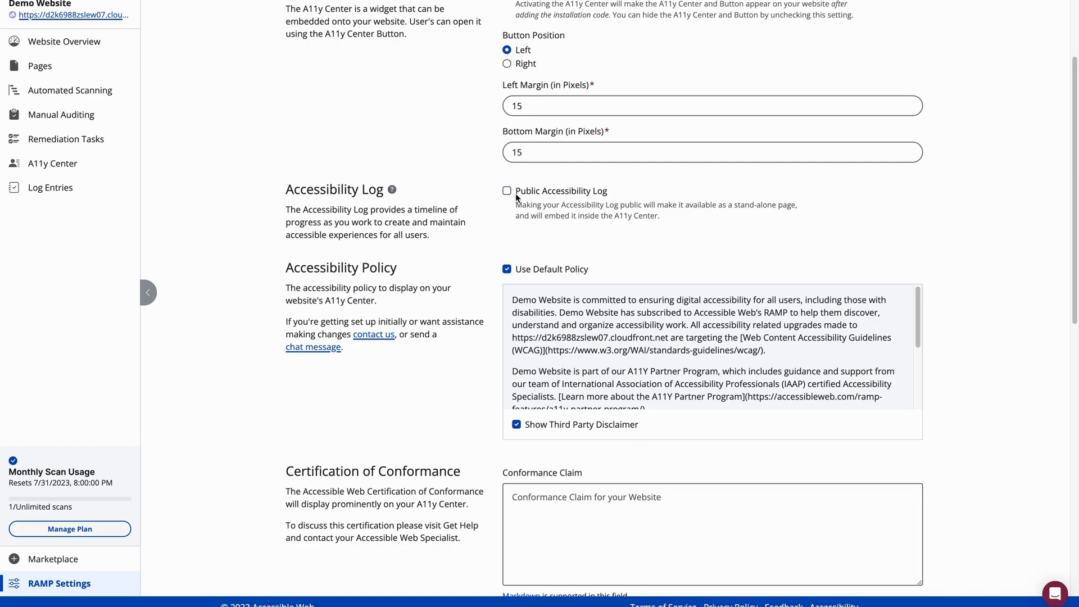
{"action": "scroll", "coordinate": [487, 272], "scroll_direction": "up", "scroll_amount": 1}
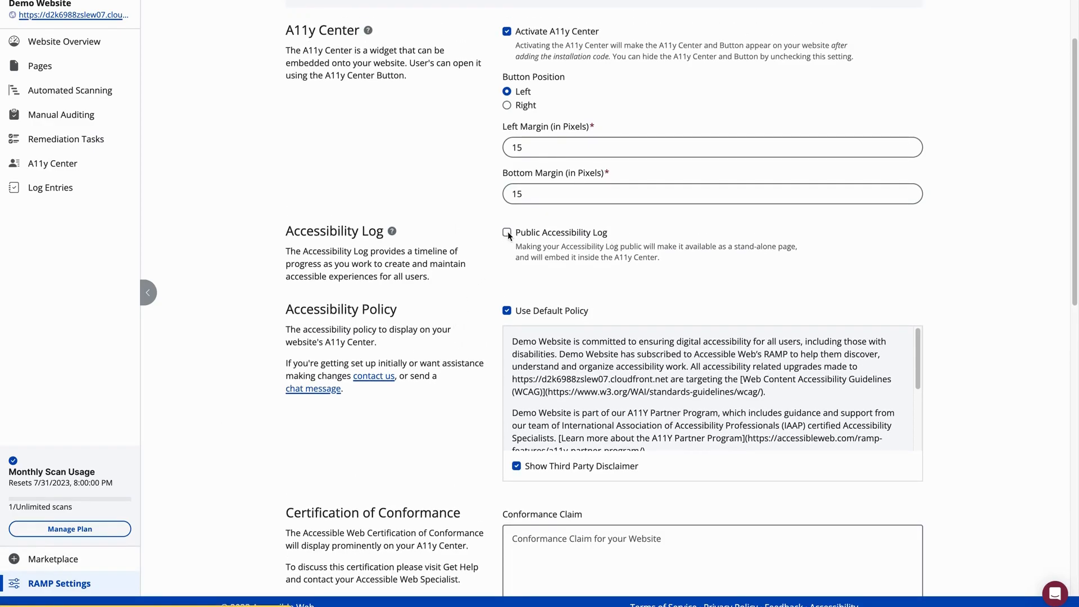
{"action": "scroll", "coordinate": [508, 235], "scroll_direction": "down", "scroll_amount": 10}
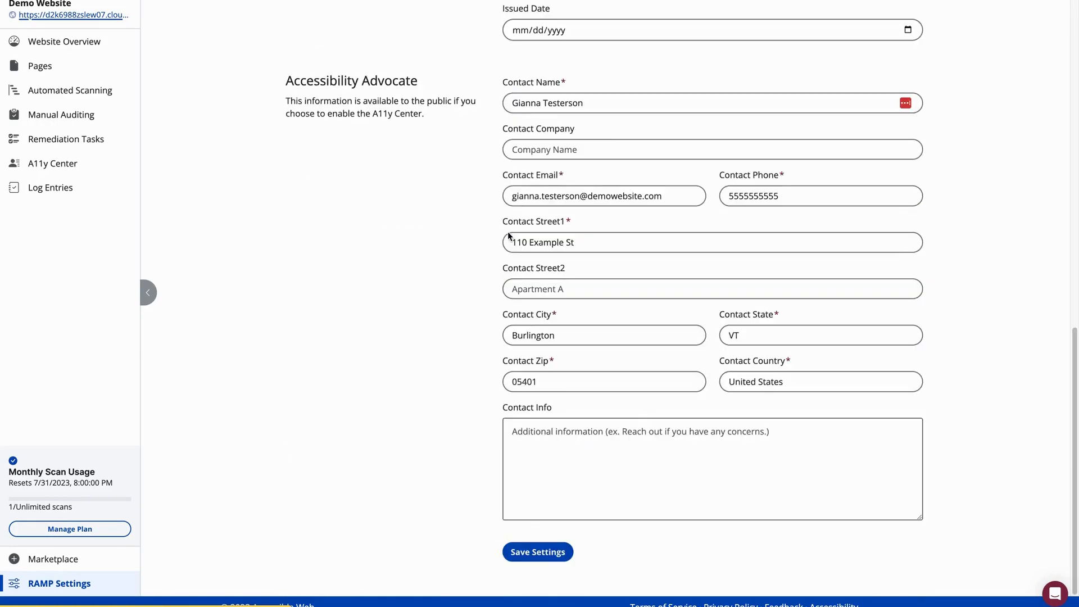
{"action": "left_click", "coordinate": [534, 559]}
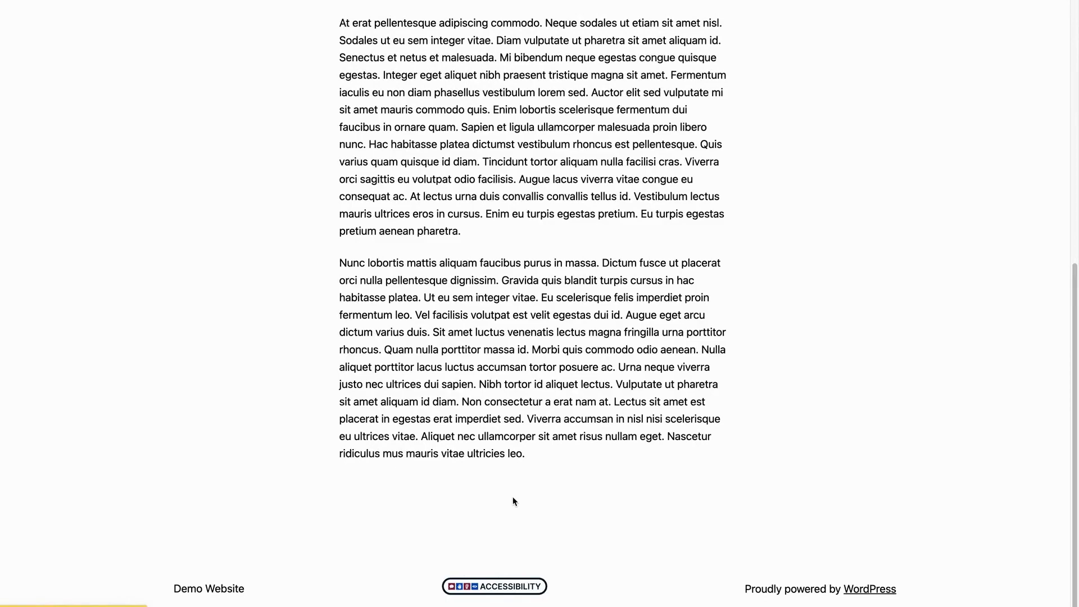
Open the A11y Center from the demo website's footer button and show its Log section.
{"action": "left_click", "coordinate": [483, 590]}
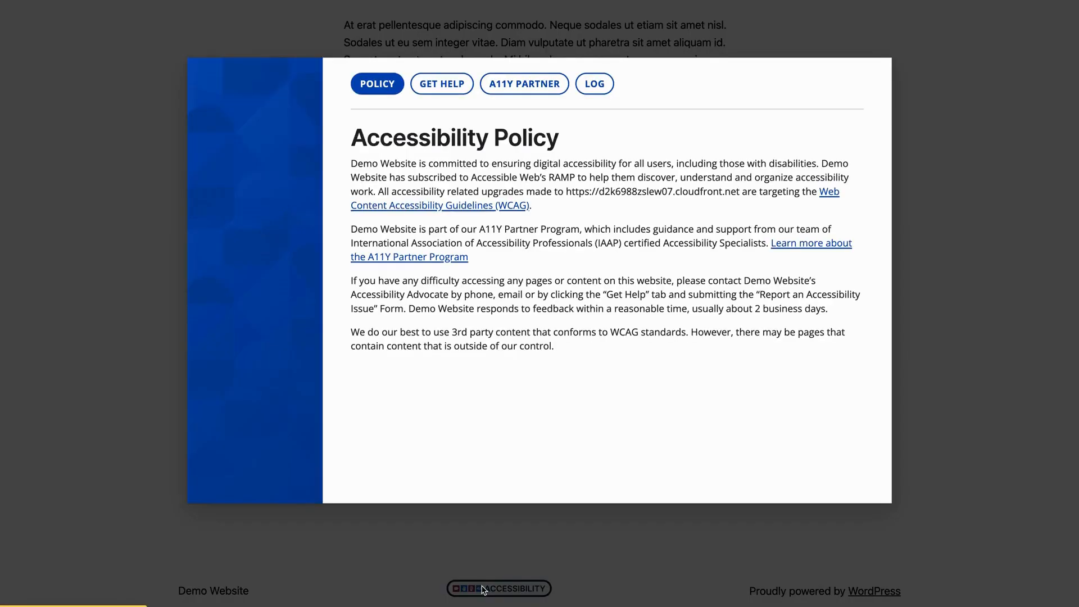
{"action": "left_click", "coordinate": [599, 86]}
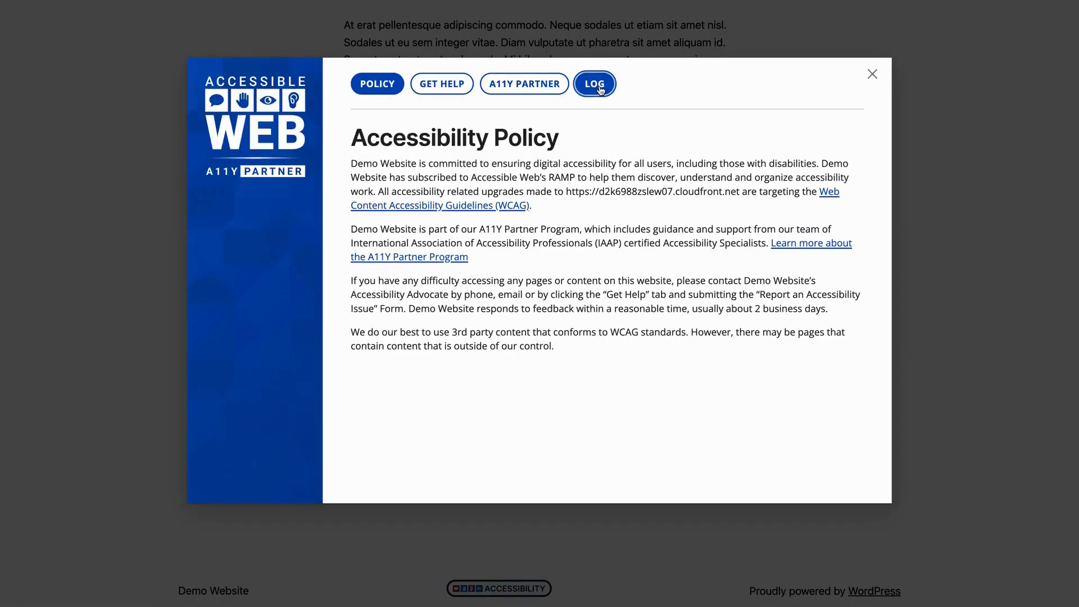